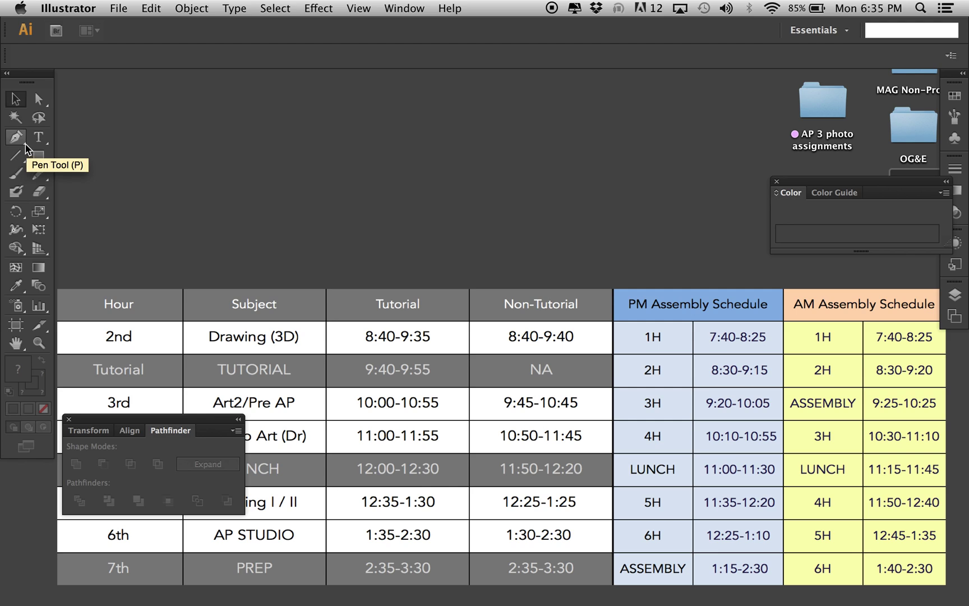
Step: Close the Pathfinder panel and start a new document named "student first" at Letter size
click(43, 143)
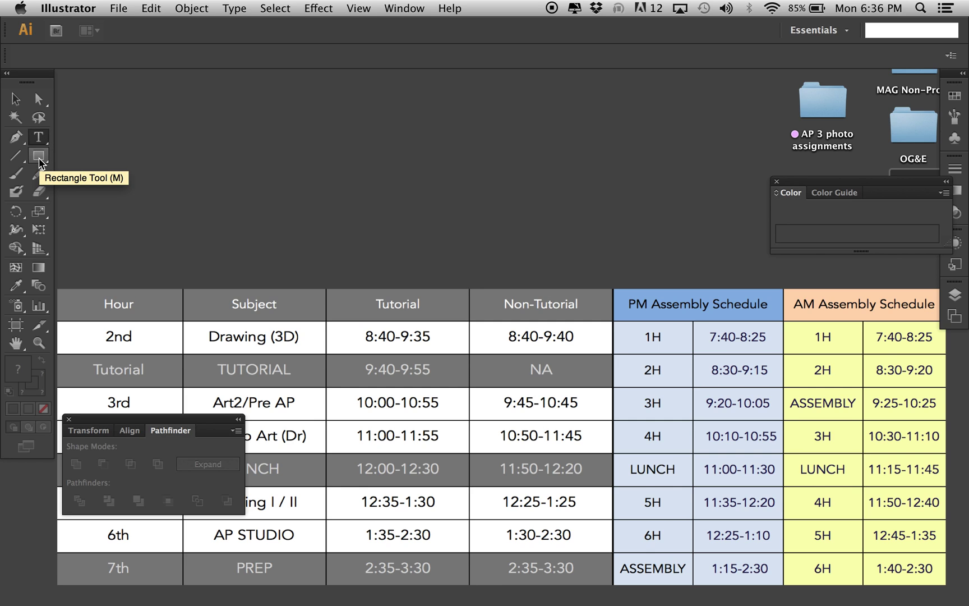
click(69, 419)
click(117, 7)
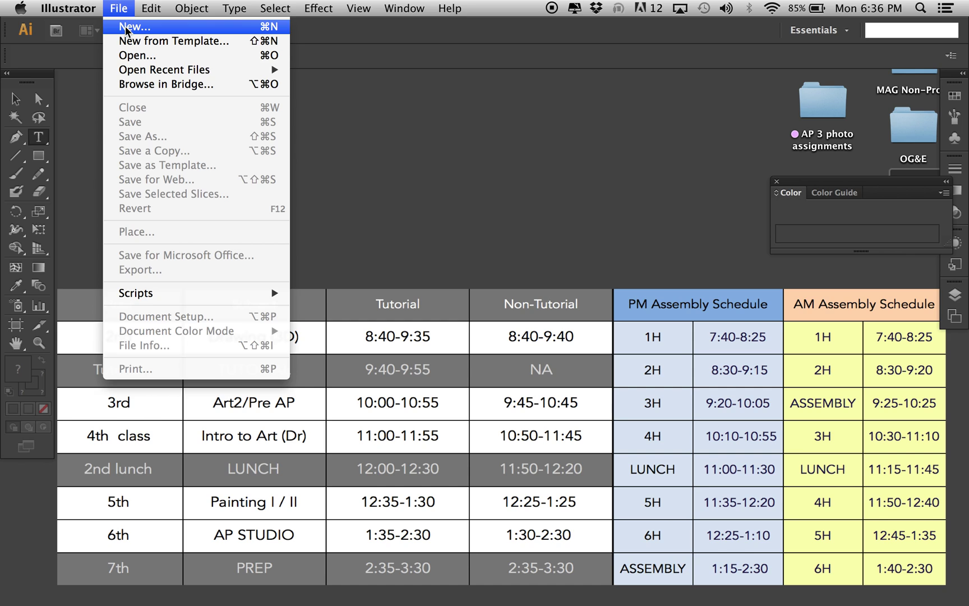
click(125, 26)
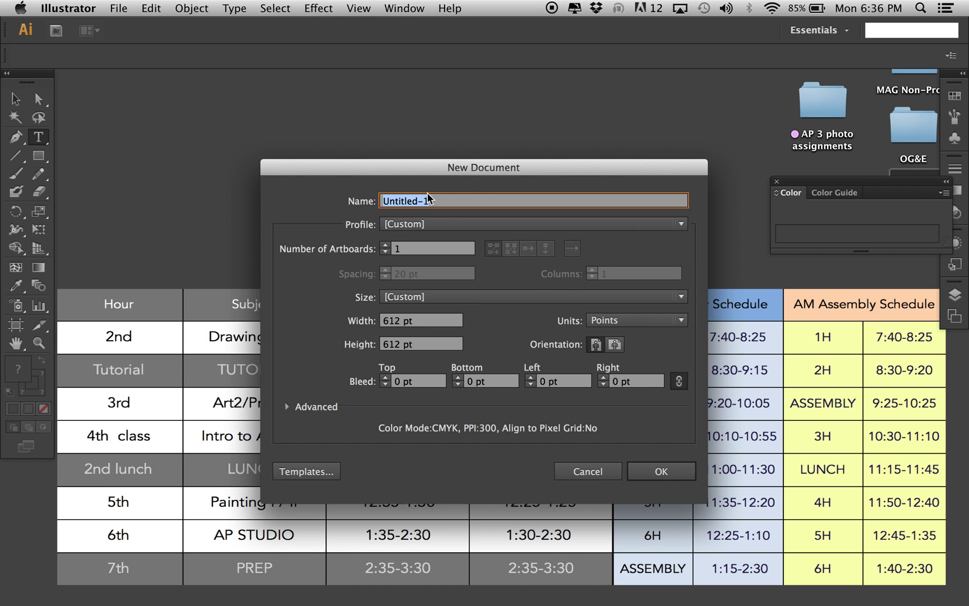
text(student first)
click(435, 301)
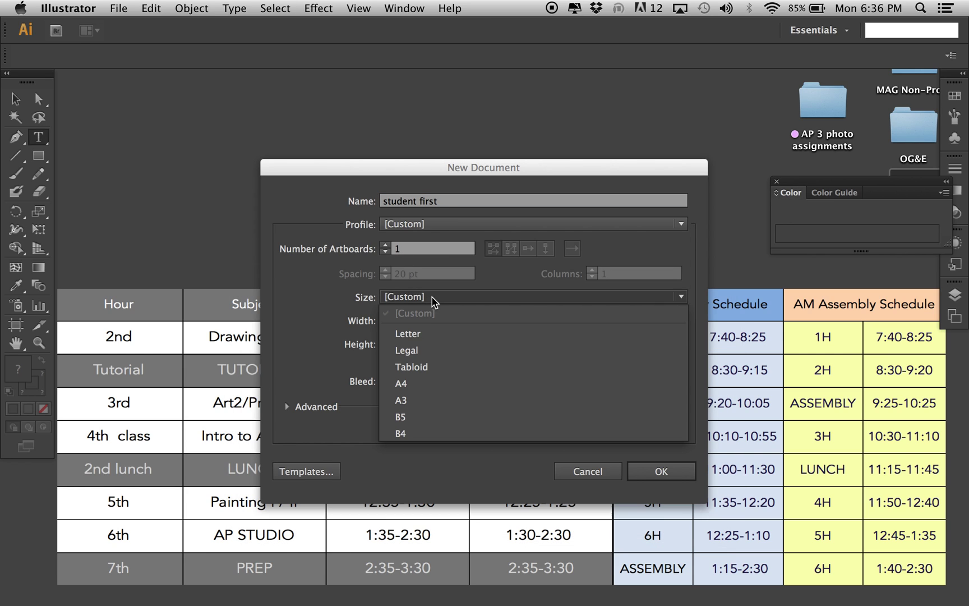
click(429, 335)
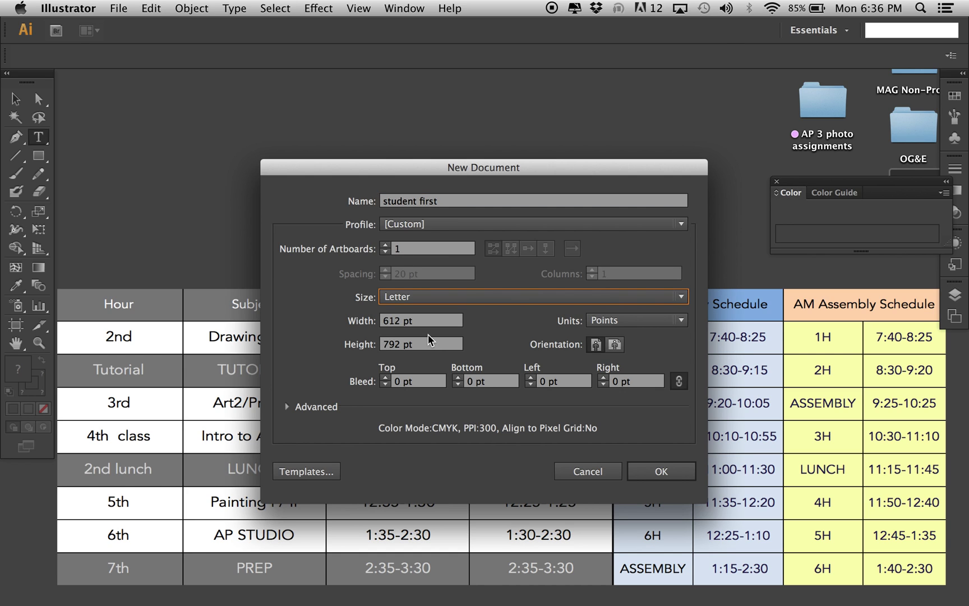
Step: Set the new document to landscape orientation with units in inches, and create it
click(619, 345)
click(593, 348)
click(617, 345)
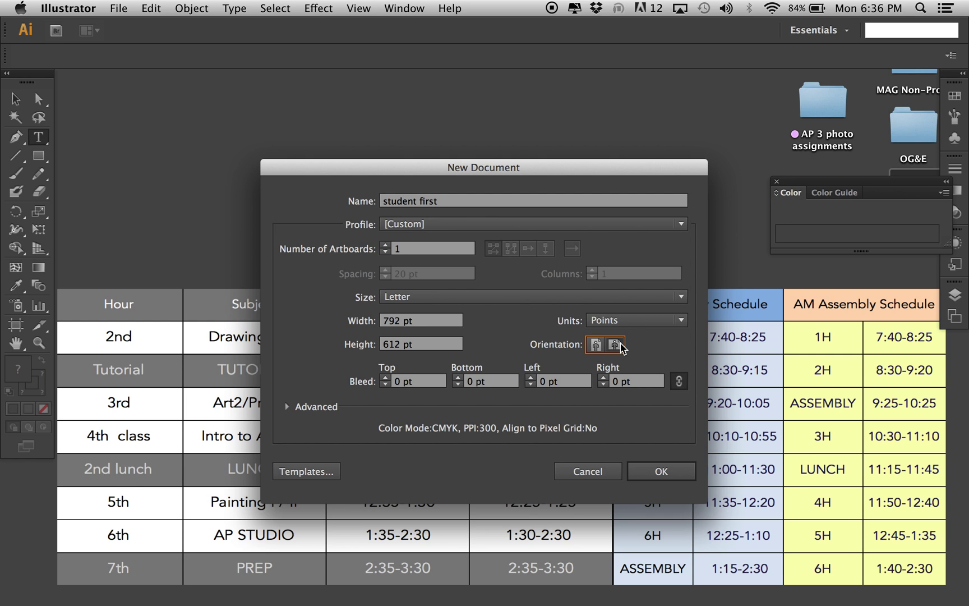
click(634, 330)
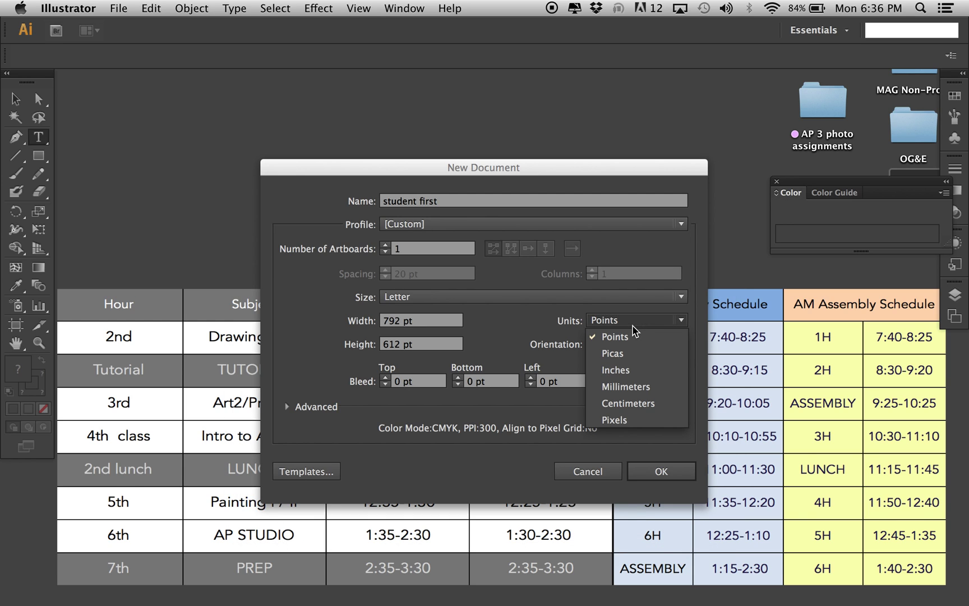
click(622, 372)
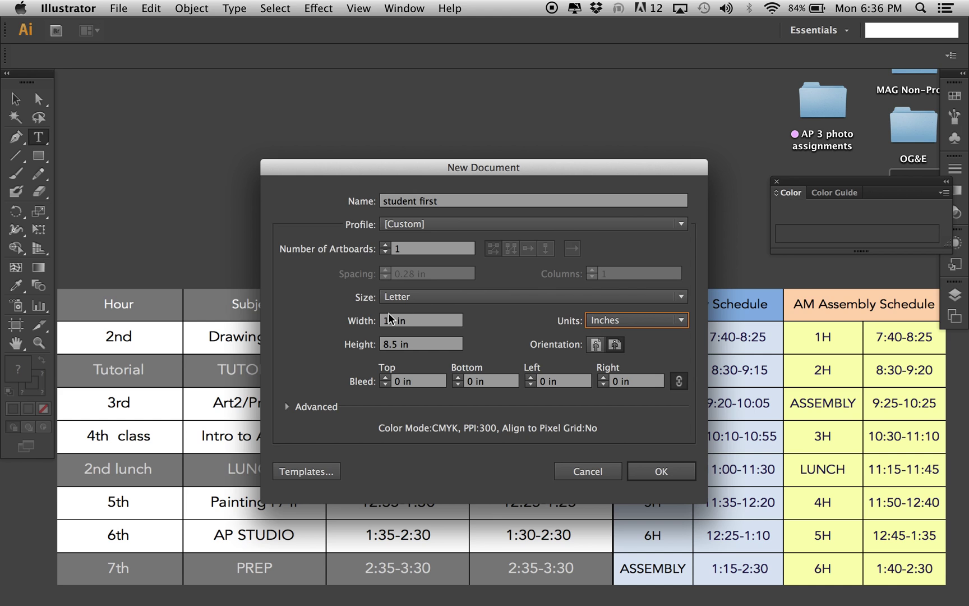
click(660, 472)
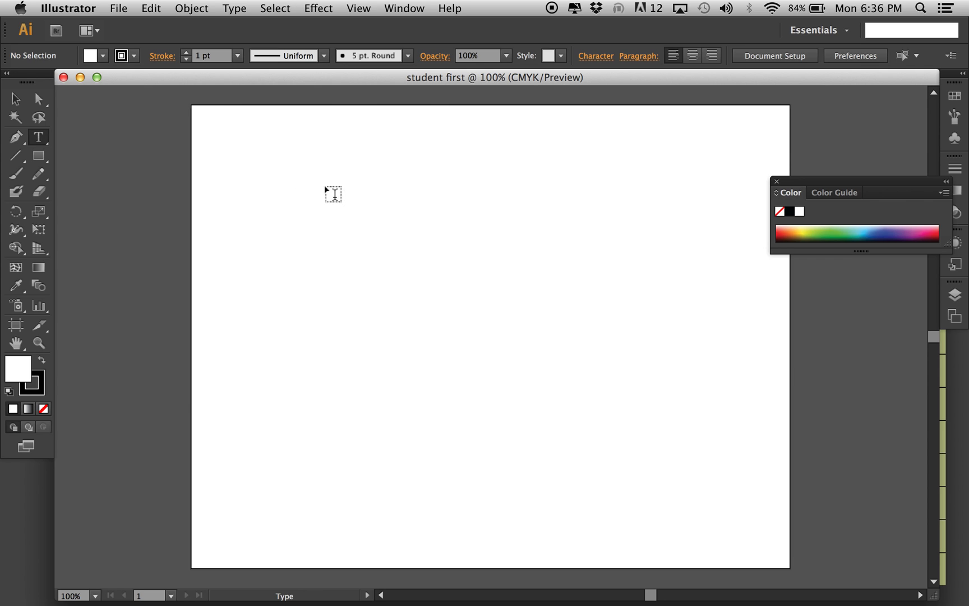
Step: Zoom out to 3.13% to examine the artboard's size and position within the whole canvas
key(super+minus)
key(super+minus)
key(super+minus)
key(super+minus)
key(super+minus)
key(super+minus)
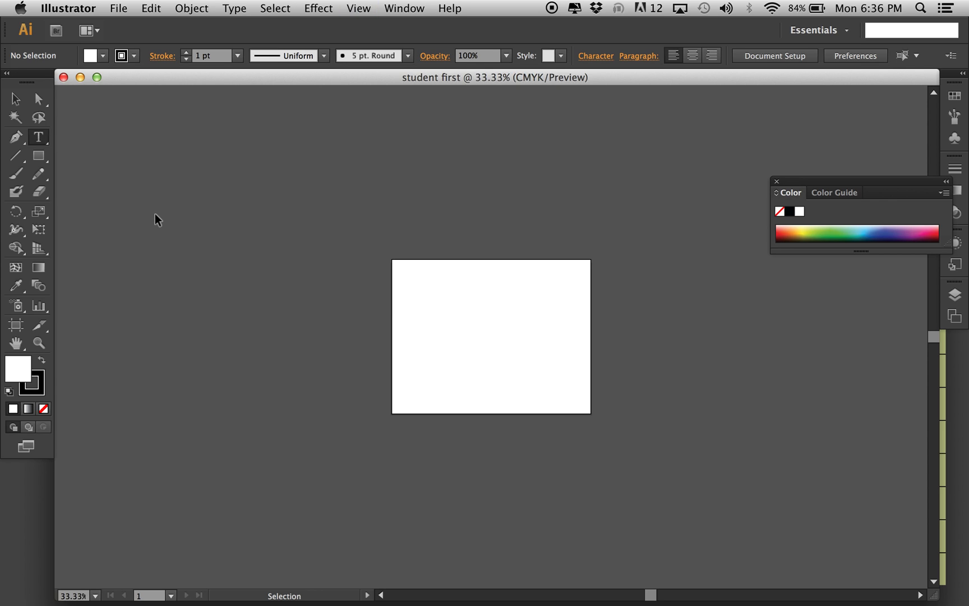
key(super+minus)
key(super+minus)
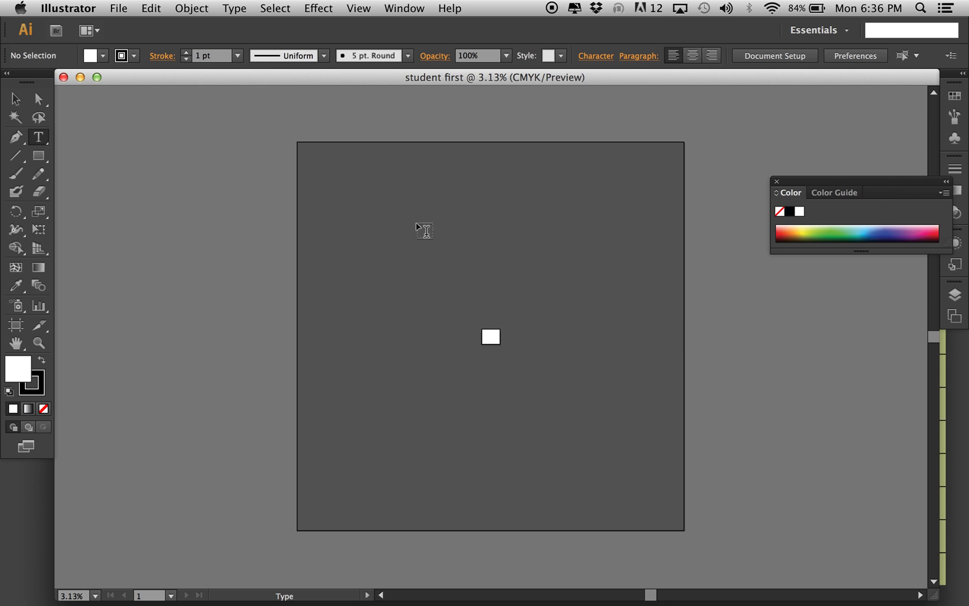
key(super)
Step: Zoom back in on the artboard to 66.67% with the Selection tool active
click(20, 99)
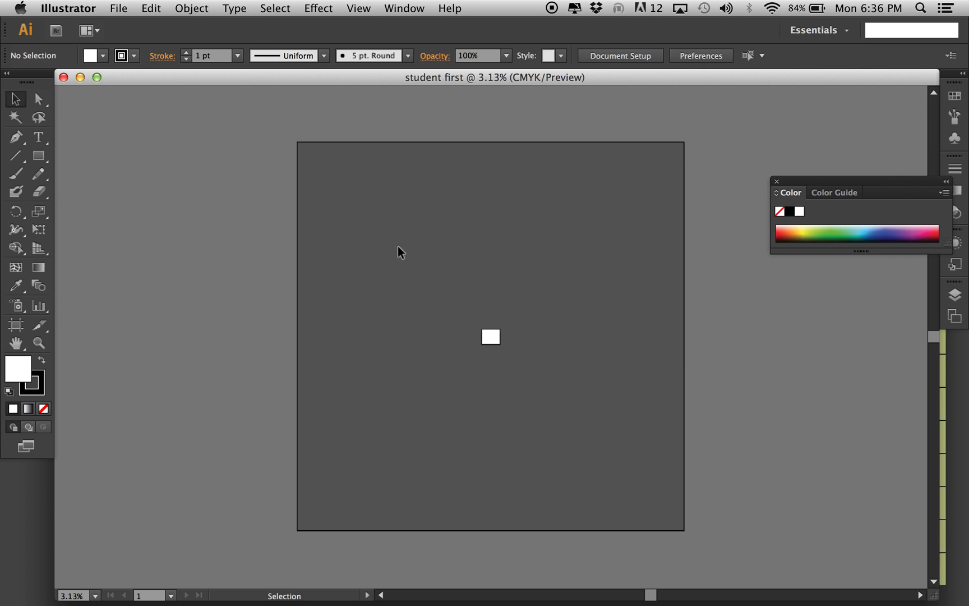
key(super+equal)
key(super+equal)
key(super+equal)
key(super+equal)
key(super+equal)
key(super+equal)
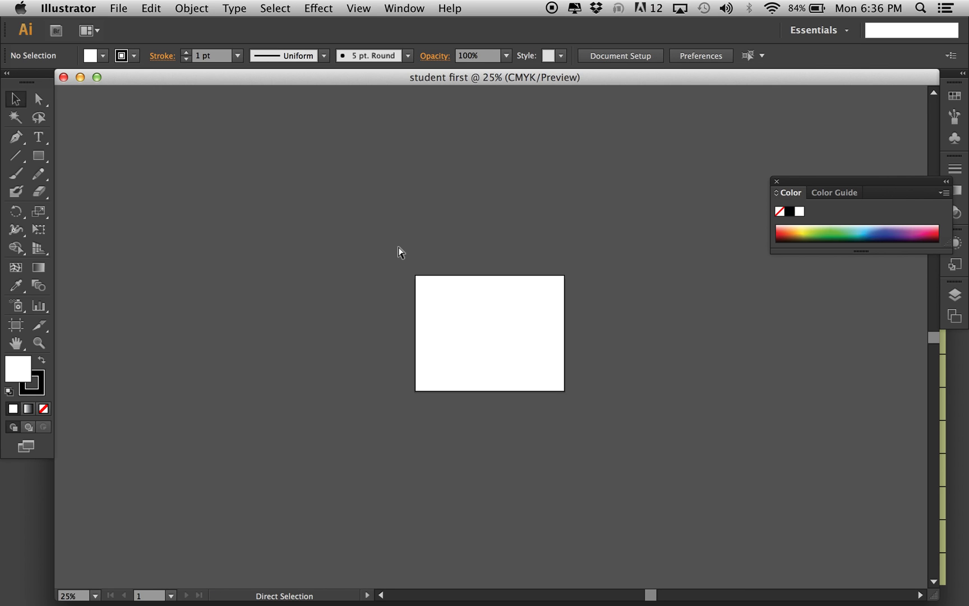
key(super+equal)
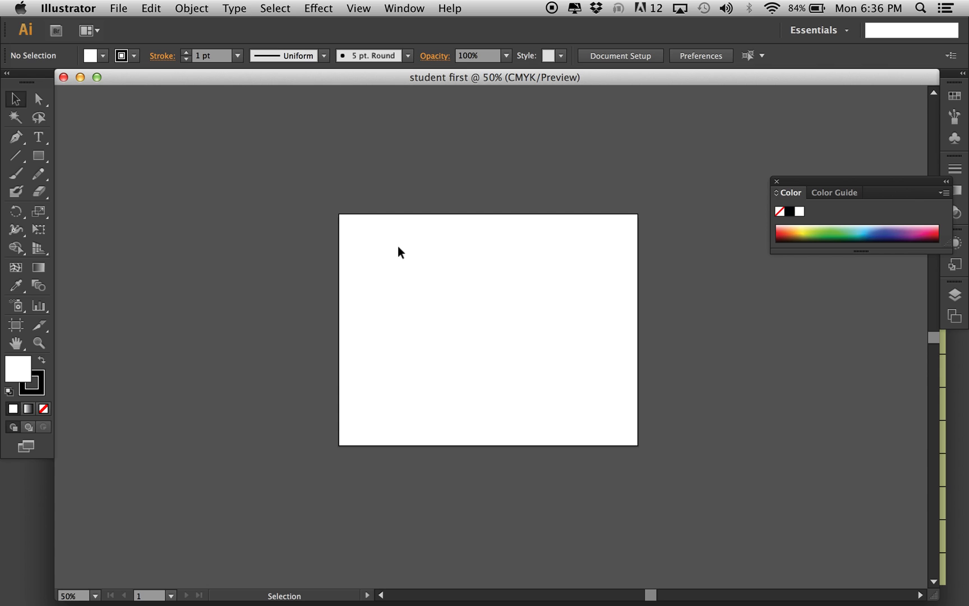
key(super+equal)
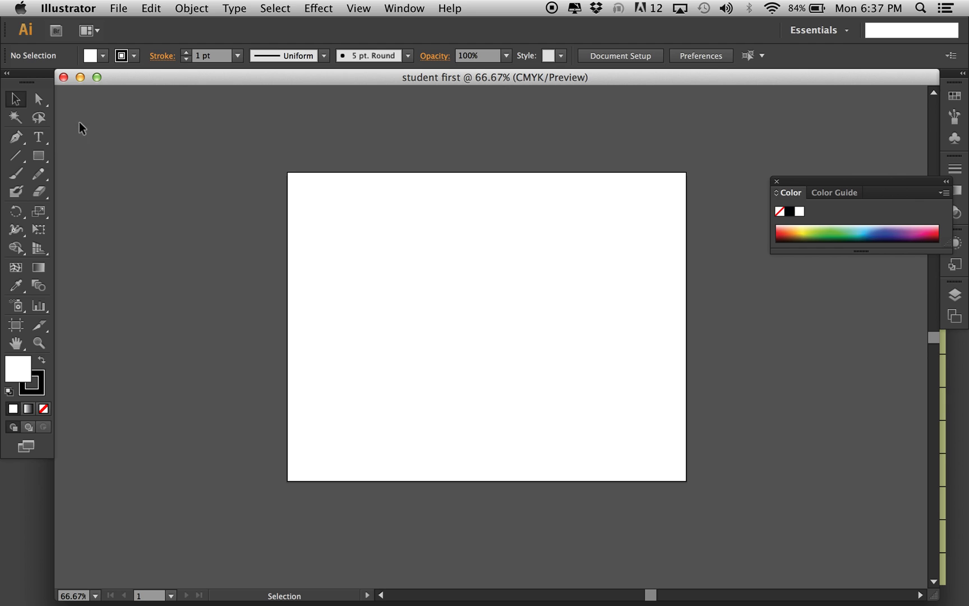
Step: Draw a large rectangle with white fill and black stroke on the upper part of the artboard, and deselect it
click(42, 153)
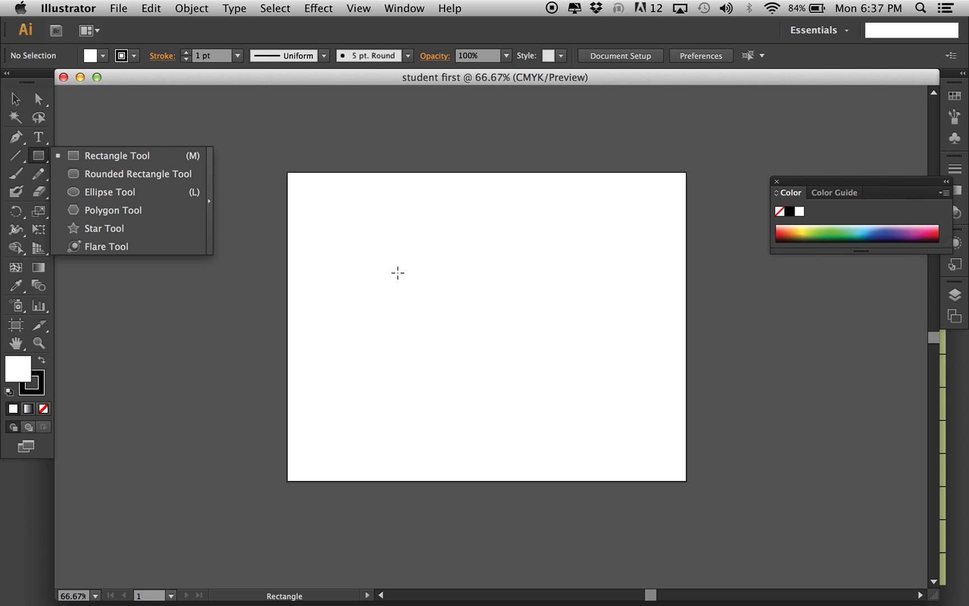
drag(346, 217, 596, 383)
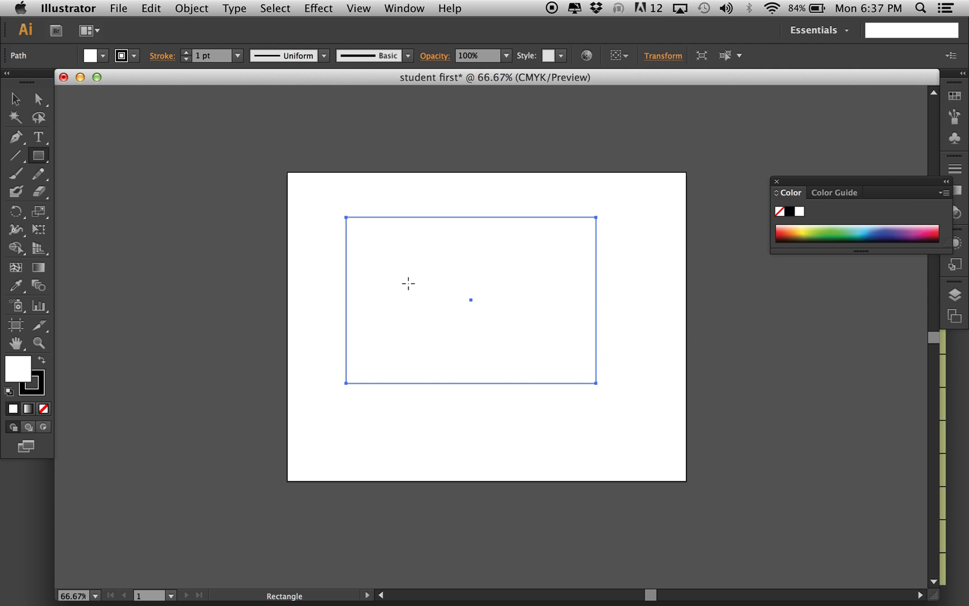
click(16, 99)
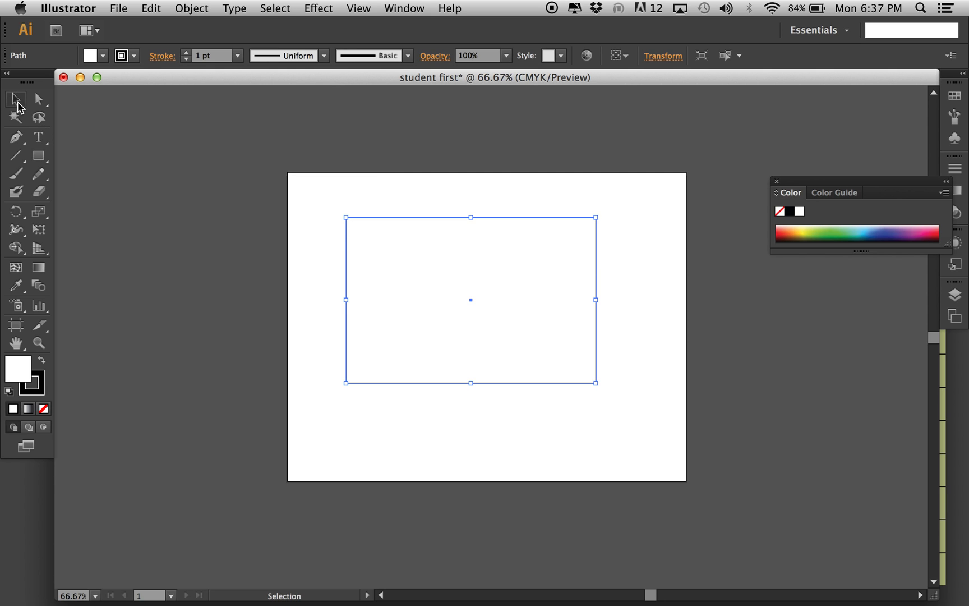
click(138, 152)
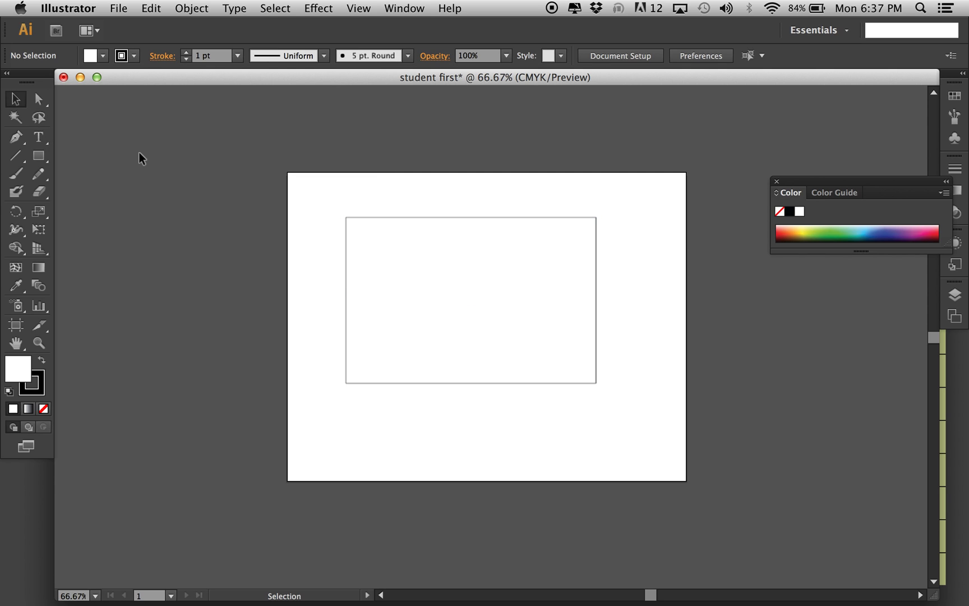
Step: Select the rectangle and swap its colours to a black fill with a white stroke
click(42, 362)
click(395, 276)
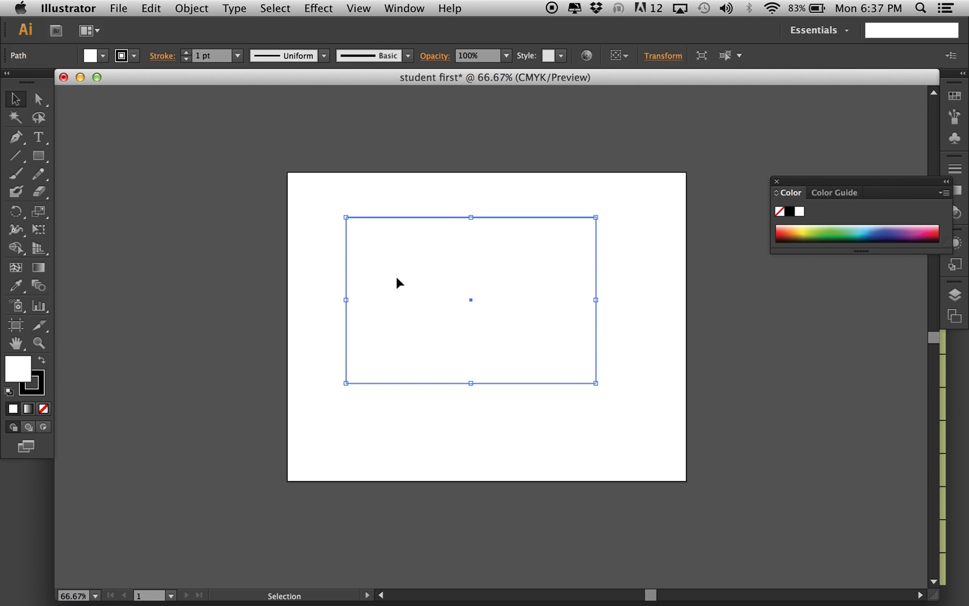
click(43, 363)
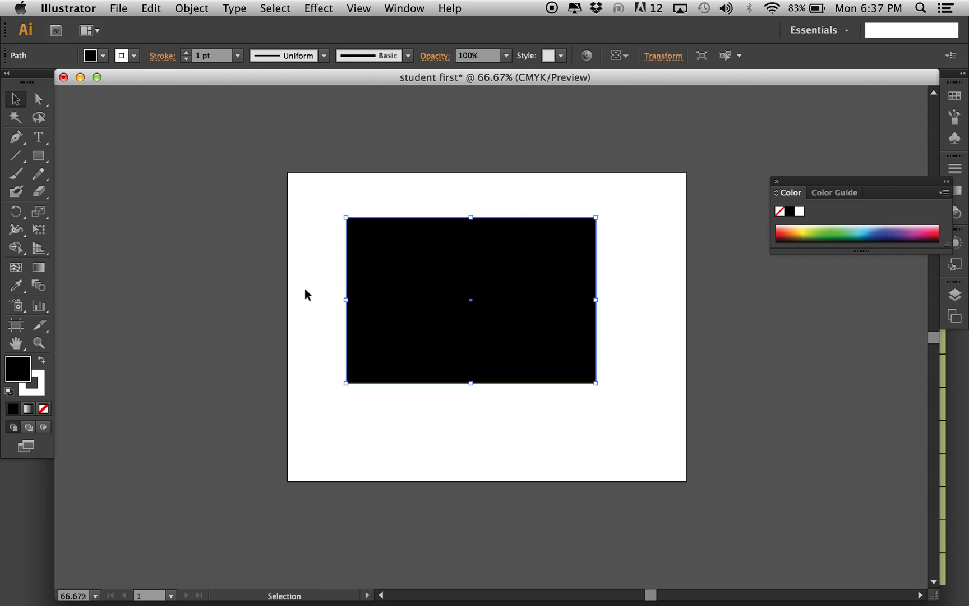
Step: Change the rectangle's stroke colour to red with the Color Picker, and deselect it
click(32, 384)
double_click(40, 391)
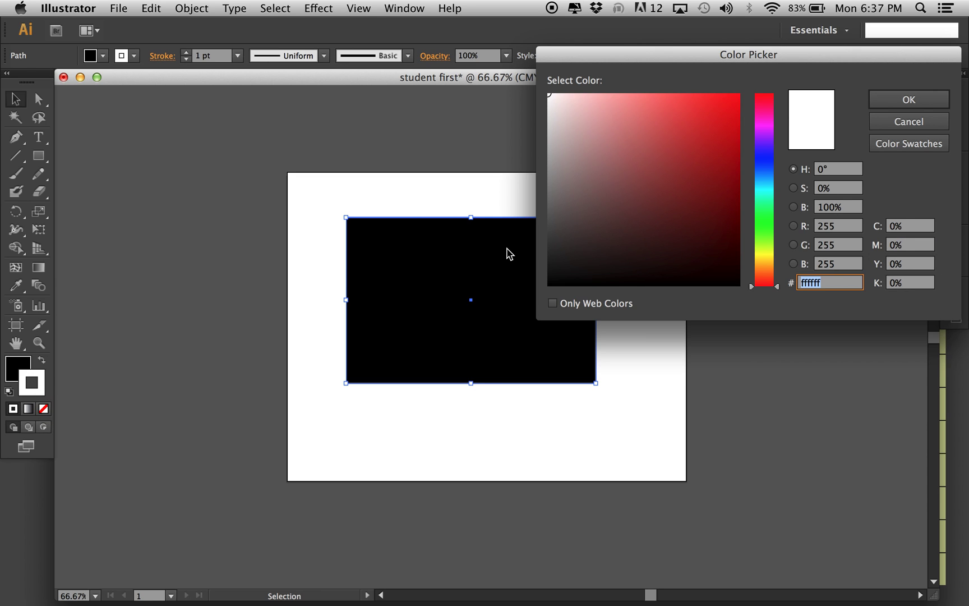
click(678, 134)
click(909, 100)
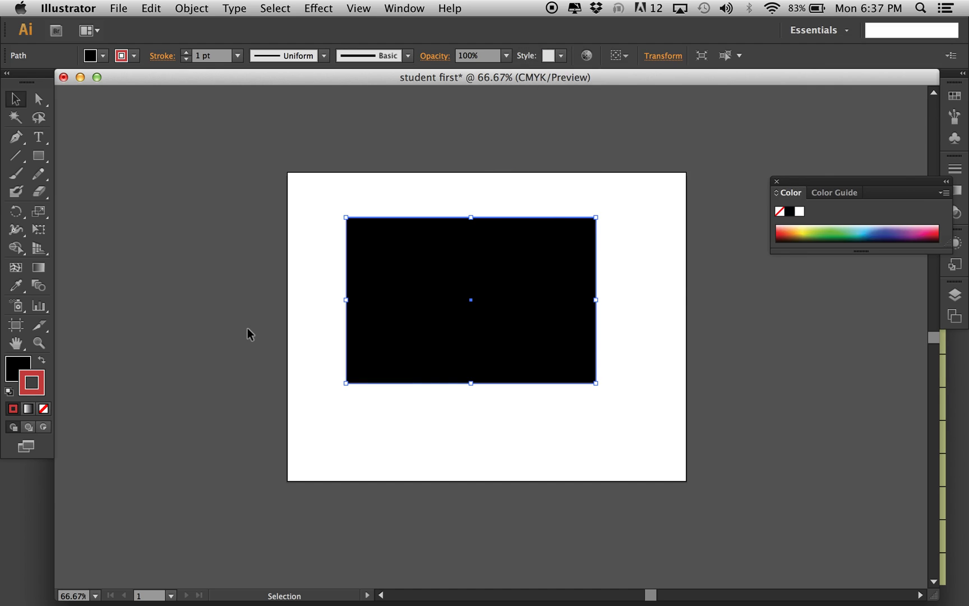
click(183, 299)
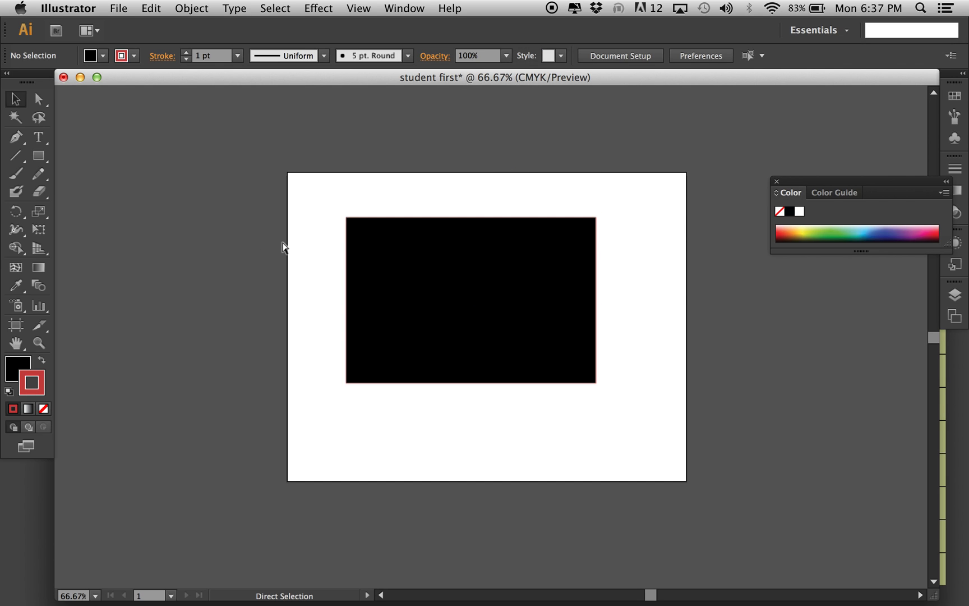
Step: Increase the rectangle's red stroke weight to 6 pt and fit the artboard in view
key(super+equal)
key(super+equal)
key(super+equal)
scroll(317, 464, down, 3)
scroll(317, 464, right, 1)
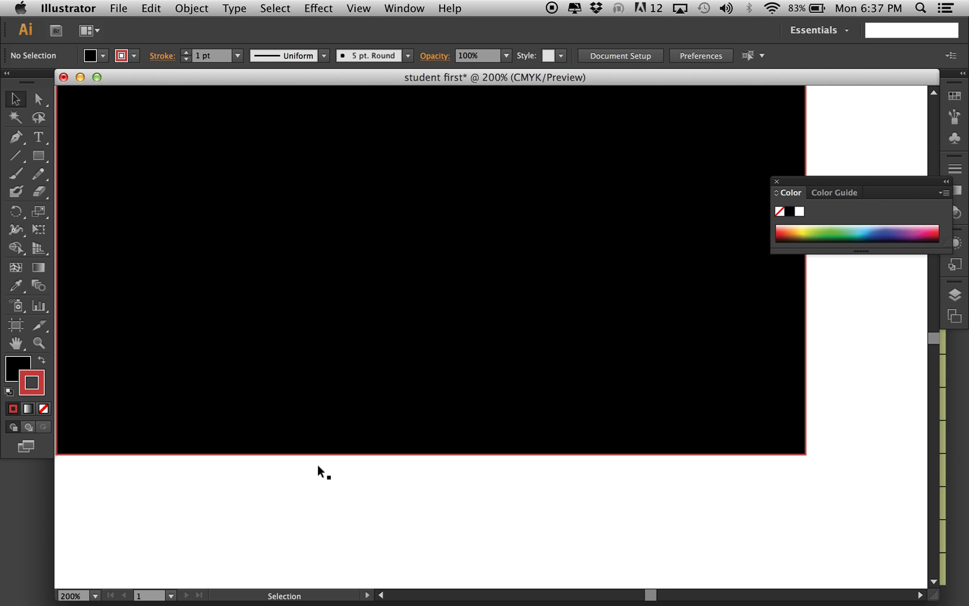
click(287, 391)
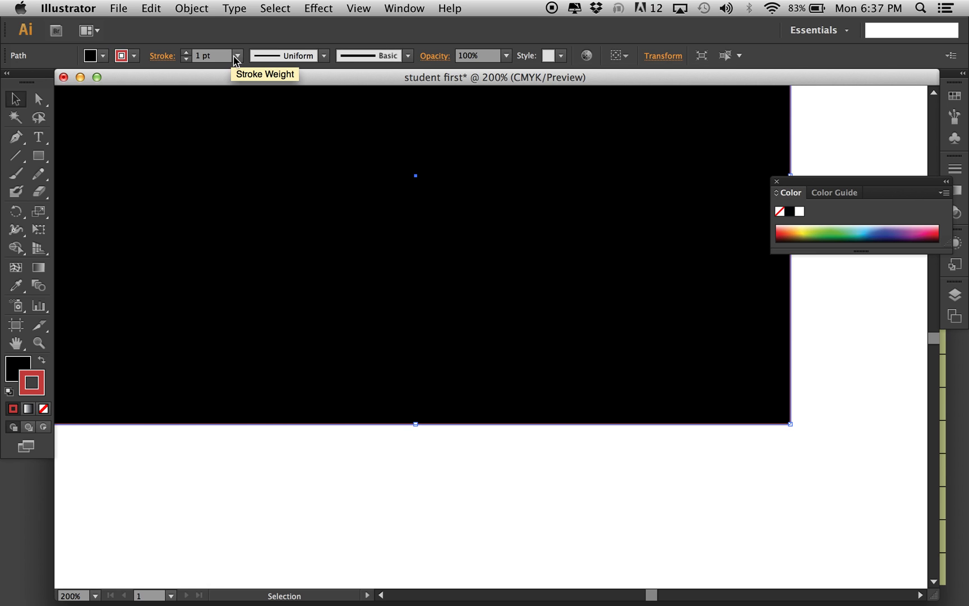
click(238, 55)
click(259, 204)
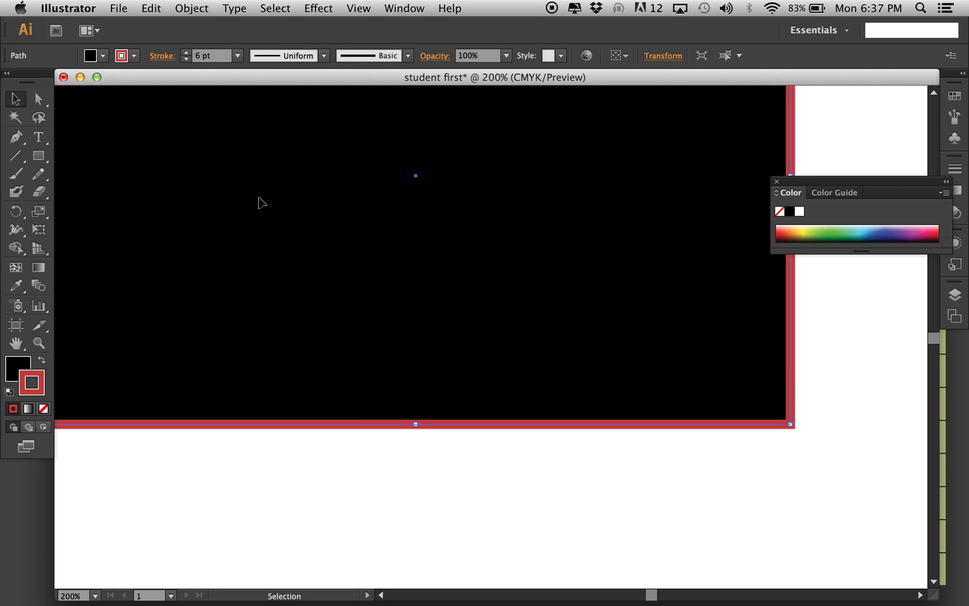
click(356, 432)
key(super+0)
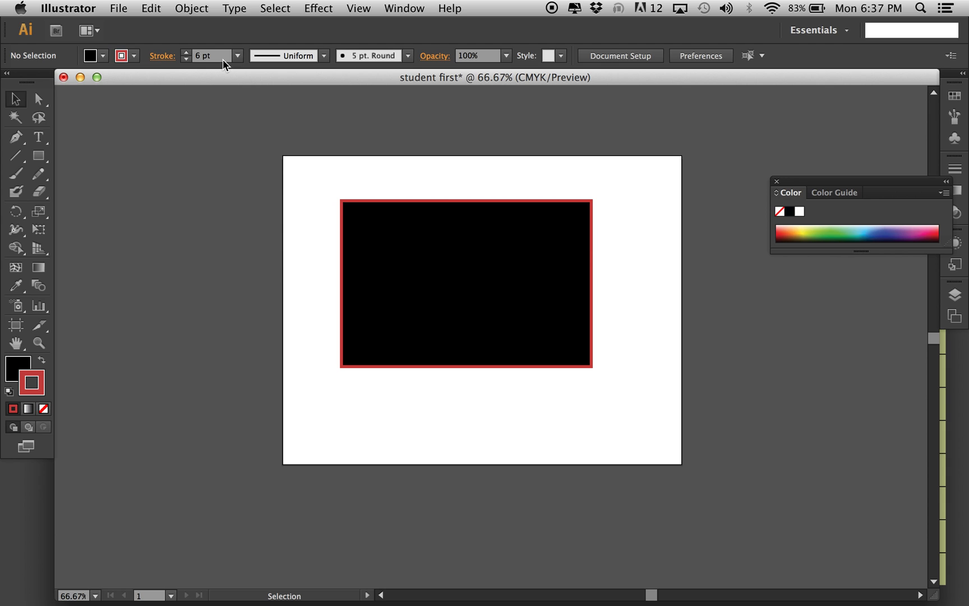
Step: Move the rectangle toward the artboard's upper-left corner and paste a copy that overlaps its lower-right part
drag(439, 242, 383, 226)
key(super+v)
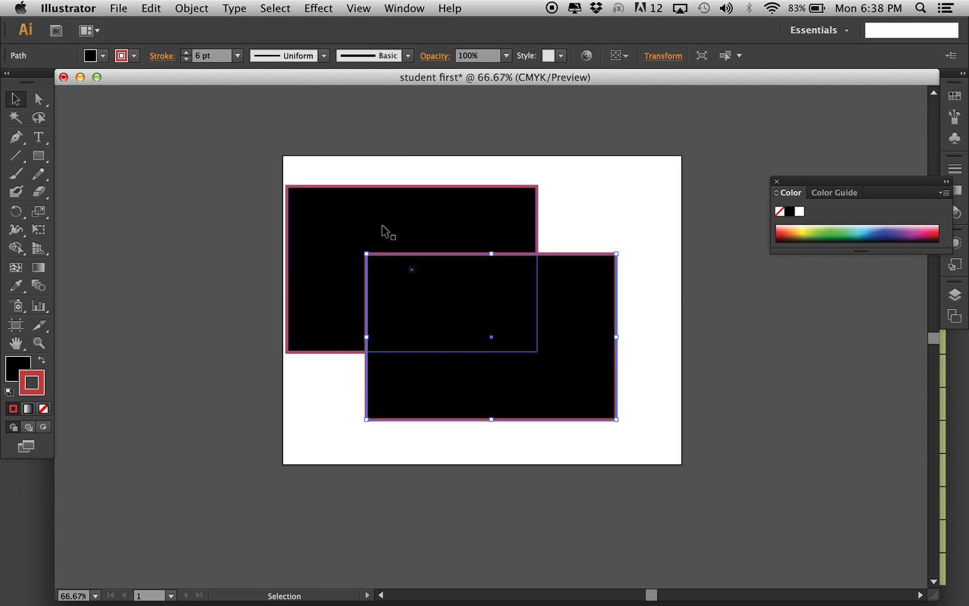
click(632, 323)
drag(601, 316, 625, 294)
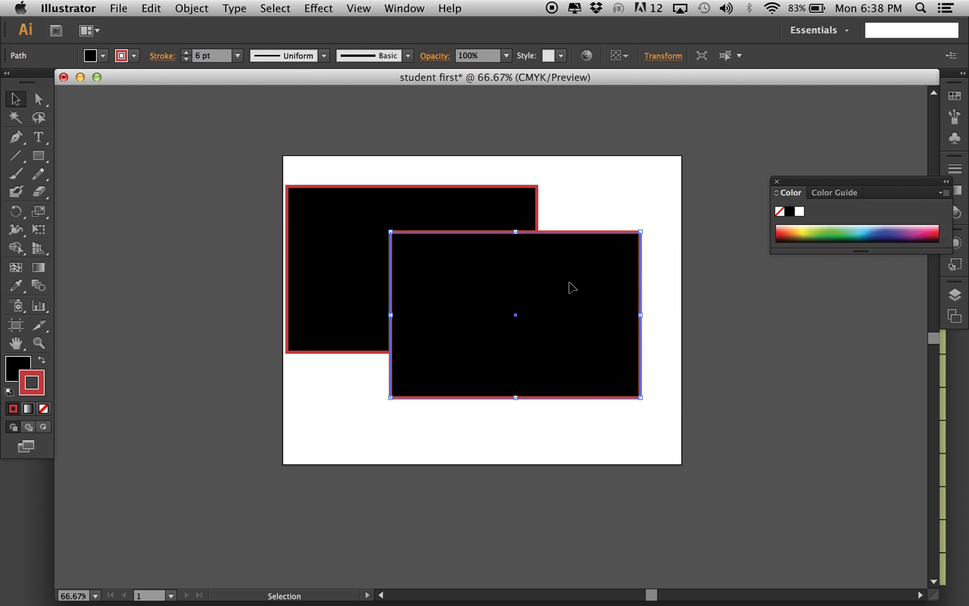
Step: Swap the front rectangle's colours to a red fill with a black stroke, and deselect it
click(42, 361)
click(188, 382)
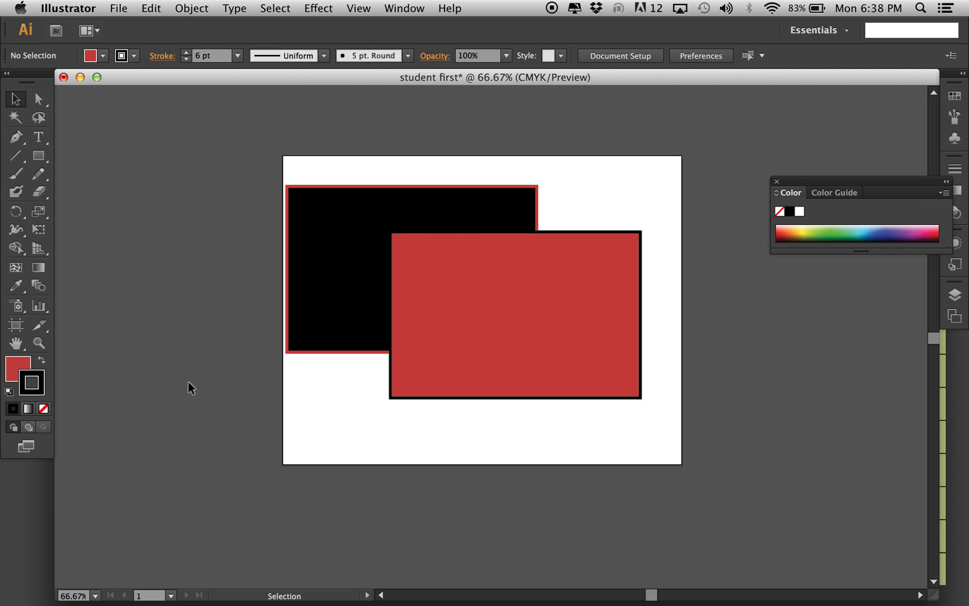
Step: Recolour the front rectangle's stroke blue with the Color Picker, and set the stroke to None
click(554, 325)
double_click(41, 384)
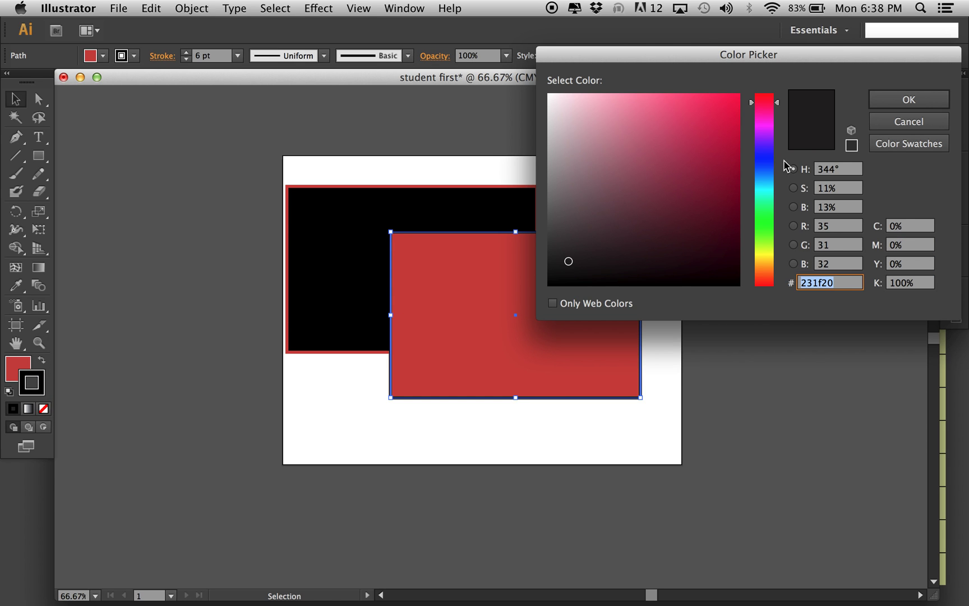
drag(575, 132, 542, 90)
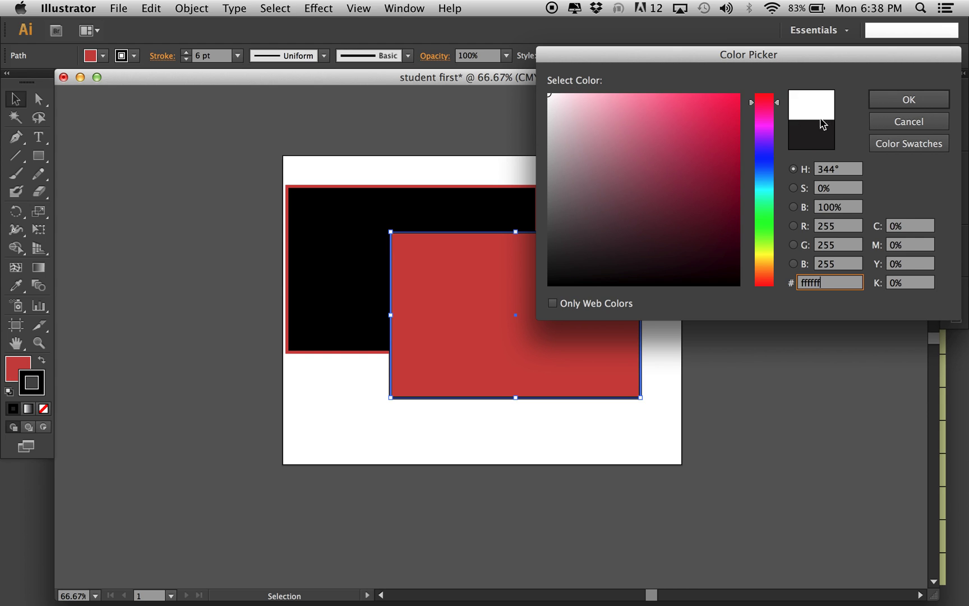
click(686, 122)
mouse_move(764, 180)
mouse_down()
mouse_move(769, 199)
mouse_move(768, 179)
mouse_up()
click(931, 107)
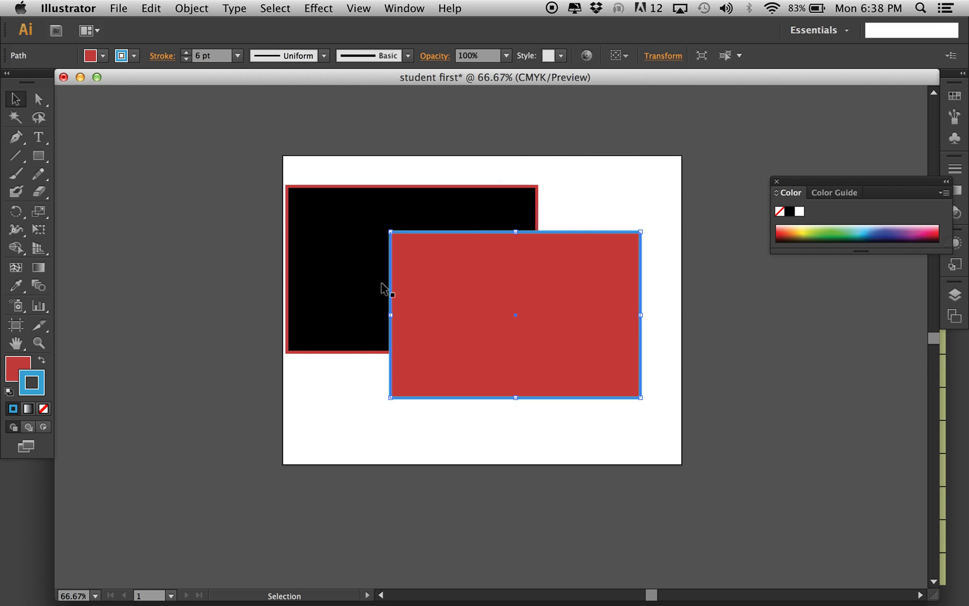
click(43, 409)
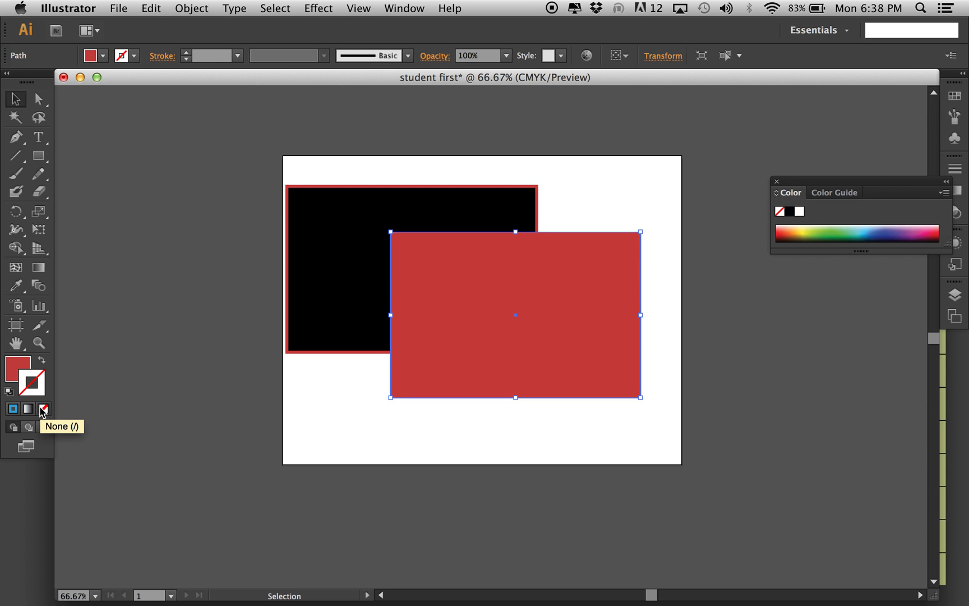
Step: Move the black rectangle slightly to the right behind the red one, and clear the selection
click(172, 387)
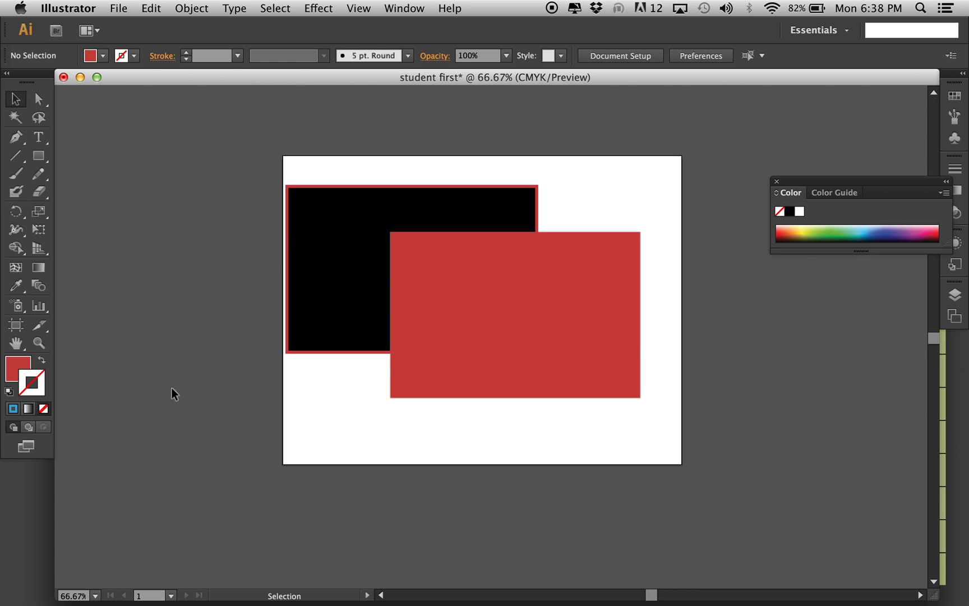
drag(328, 275, 367, 276)
click(247, 304)
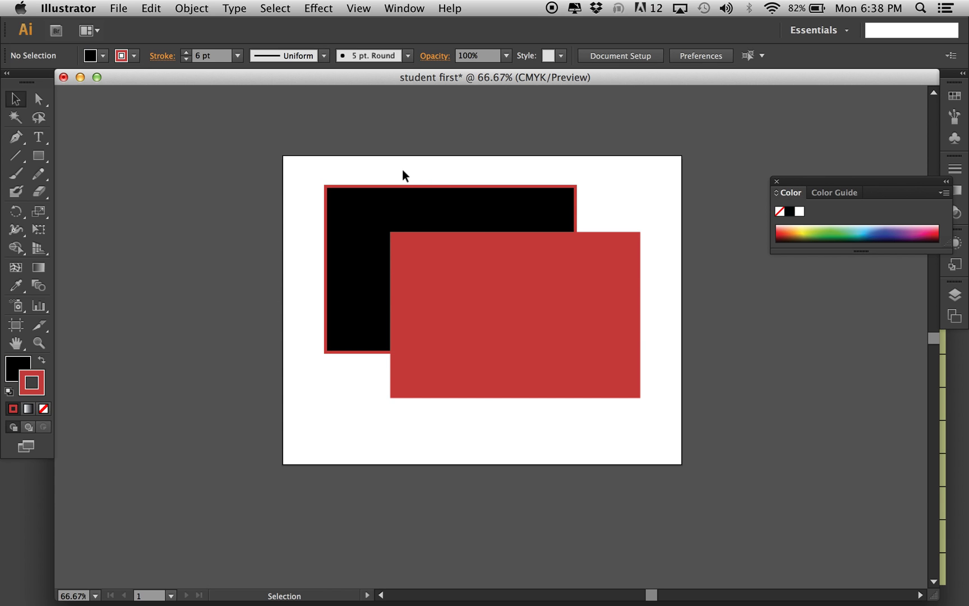
Step: Select both rectangles together with a marquee across their overlap, and clear the selection
drag(432, 169, 478, 294)
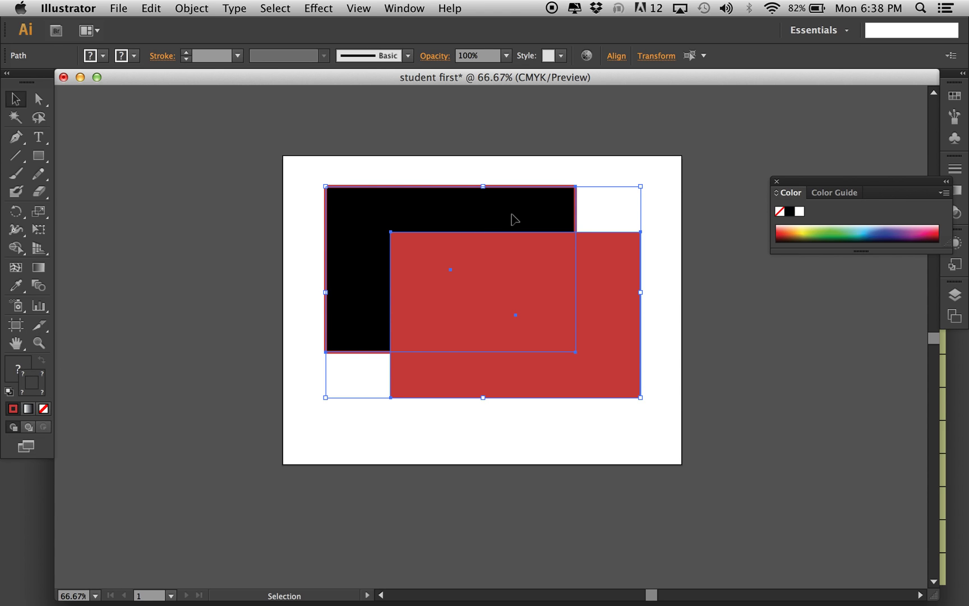
click(491, 167)
drag(490, 167, 566, 275)
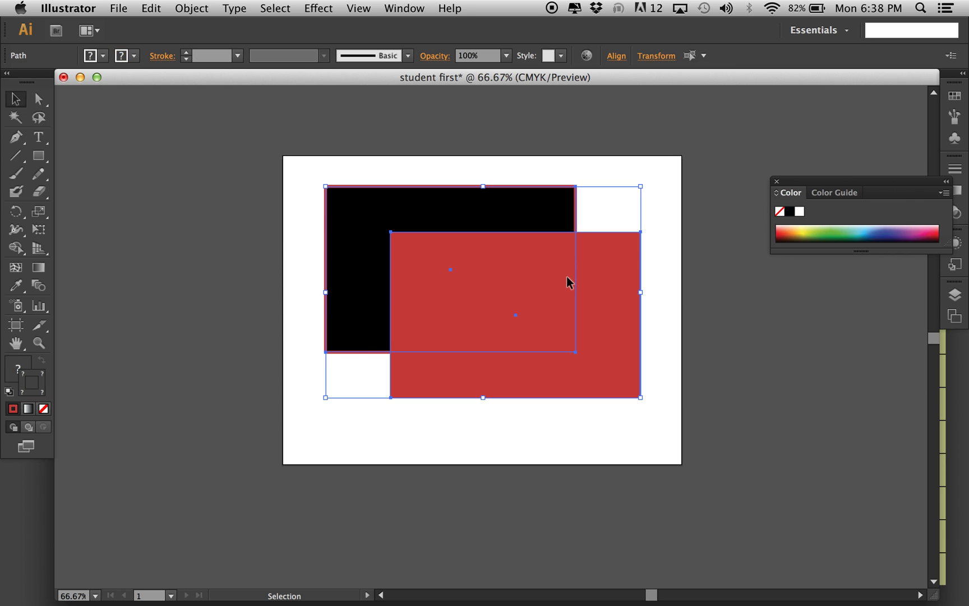
click(510, 169)
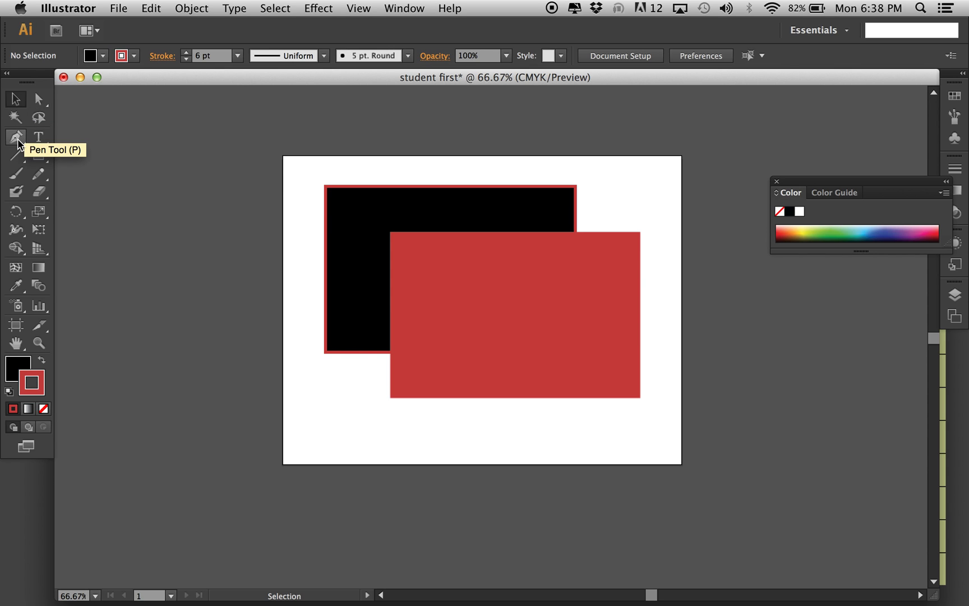
Step: Draw a tall rounded rectangle over the black rectangle's left side and an ellipse overlapping the artboard's lower-right edge
drag(38, 155, 67, 174)
drag(308, 176, 391, 306)
drag(38, 156, 81, 194)
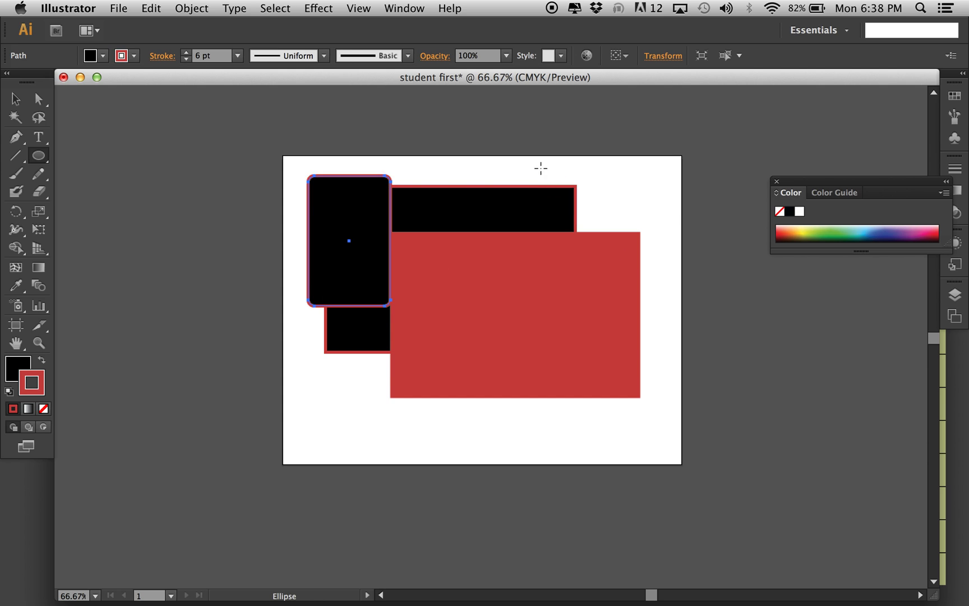
mouse_move(542, 300)
mouse_down()
mouse_move(654, 477)
mouse_move(686, 448)
mouse_move(713, 443)
mouse_up()
Step: Draw a 12-point star on the canvas to the left of the artboard
drag(38, 156, 78, 228)
drag(185, 382, 264, 438)
key(Up)
key(Up)
key(Up)
key(Up)
key(Up)
key(Up)
key(Up)
key(Up)
key(Up)
key(Up)
key(Down)
key(Down)
key(Down)
key(Down)
key(Down)
key(Down)
key(Down)
key(Down)
key(Down)
key(Down)
key(Down)
key(Down)
key(Up)
key(Up)
key(Up)
key(Up)
key(Up)
key(Up)
key(Up)
key(Up)
key(Up)
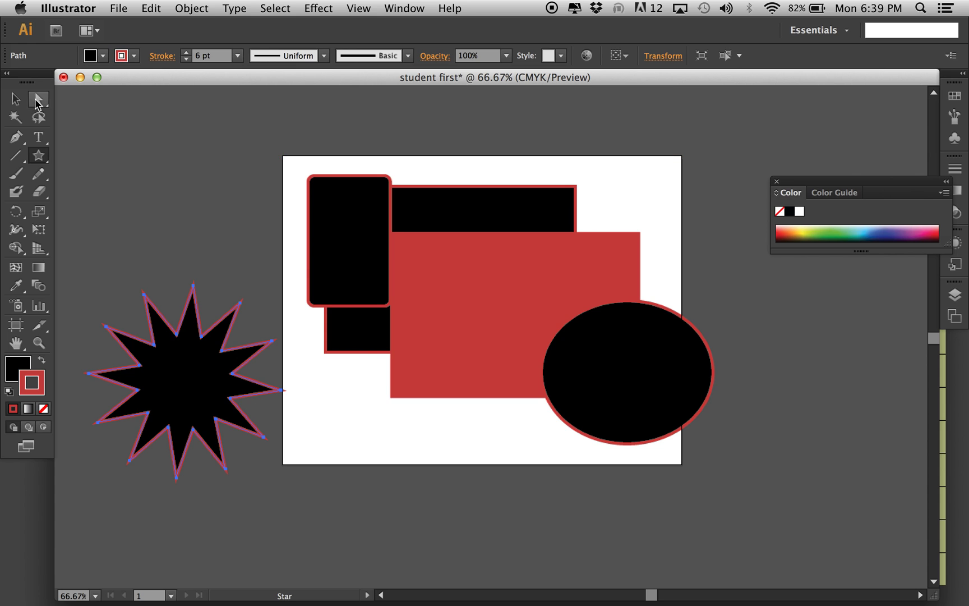
Step: Swap the star's colours to a red fill with a black stroke, and move it onto the artboard over the rectangles
click(41, 360)
click(15, 99)
drag(199, 336, 287, 230)
key(super+equal)
key(super+equal)
click(192, 170)
drag(327, 268, 505, 348)
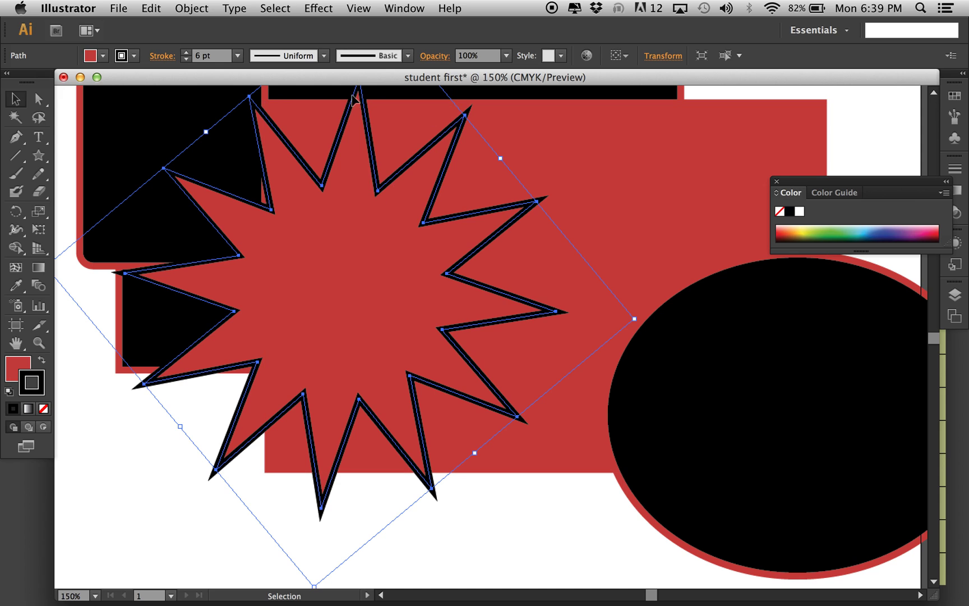
drag(365, 257, 406, 314)
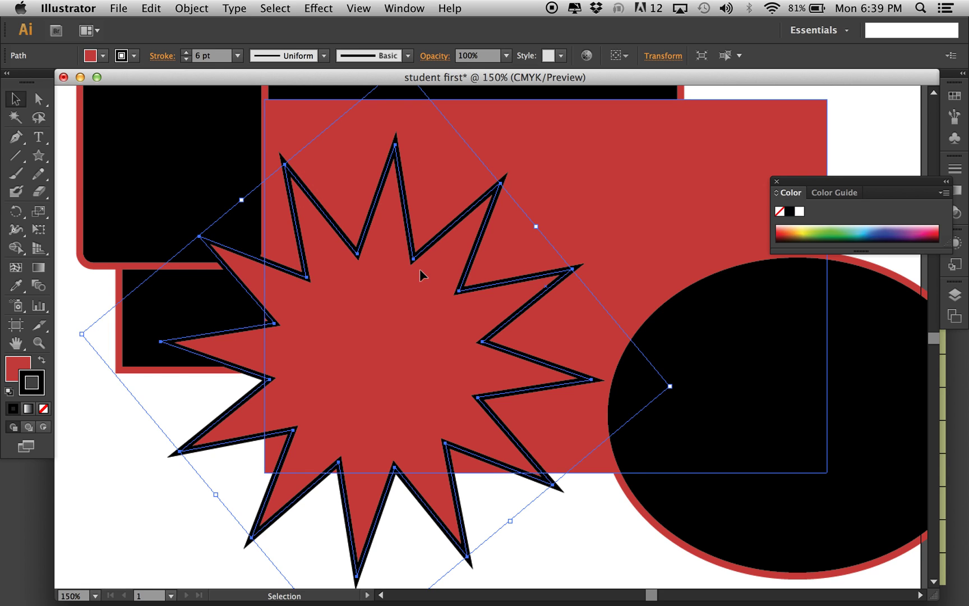
Step: Remove five of the star's inner anchor points with the Delete Anchor Point tool, merging pairs of neighbouring spikes into blunt arms
click(13, 138)
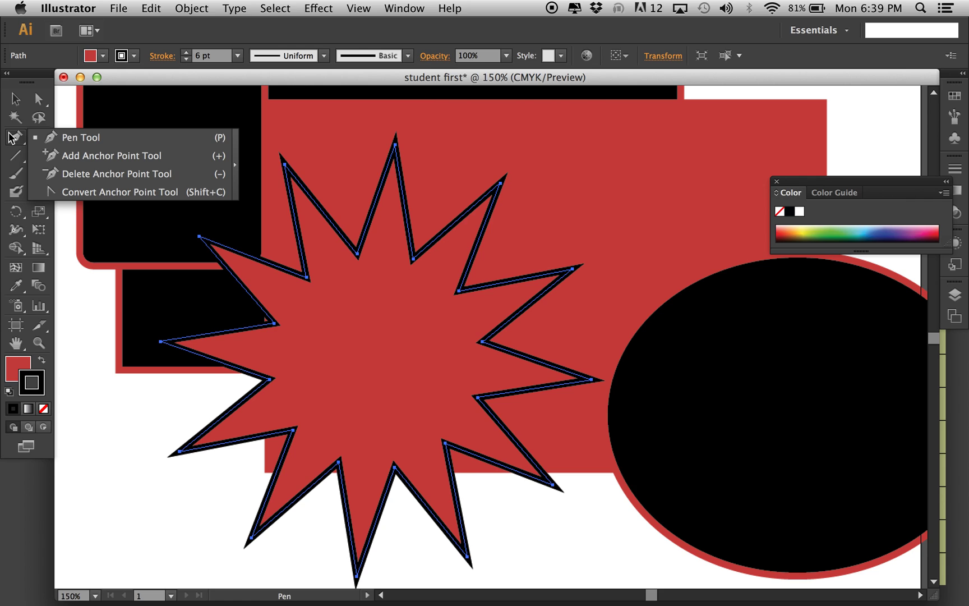
click(77, 177)
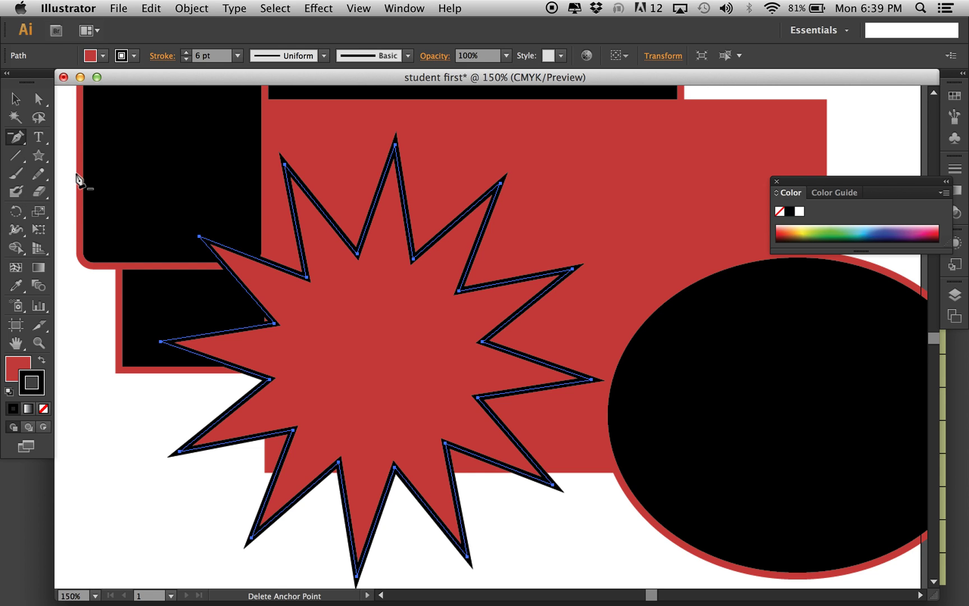
click(306, 277)
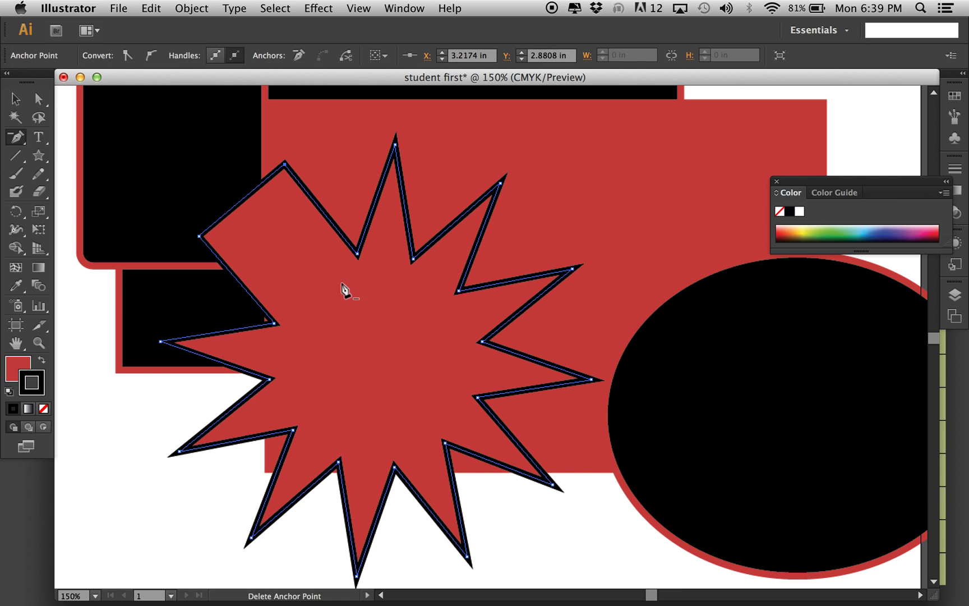
click(478, 398)
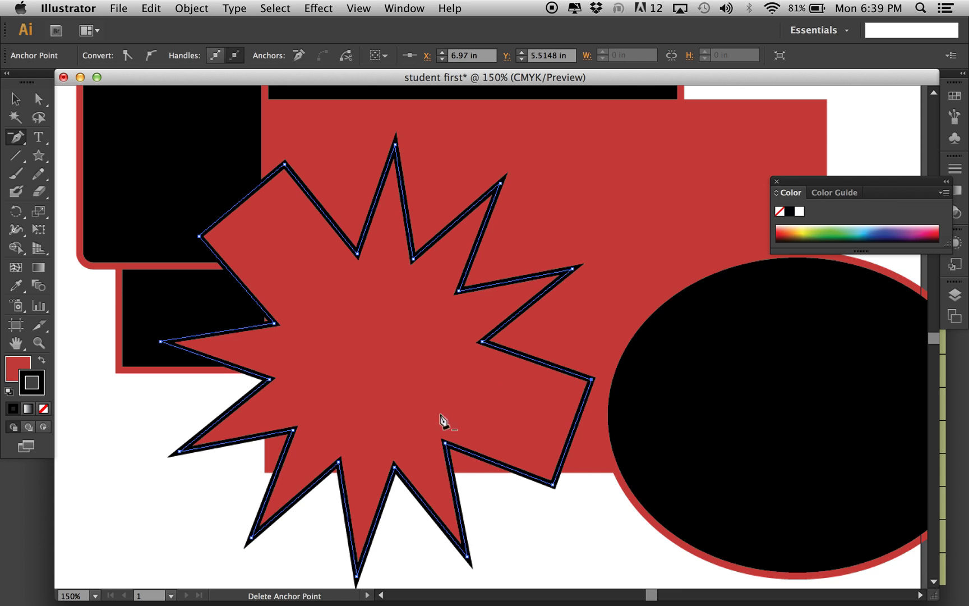
click(339, 461)
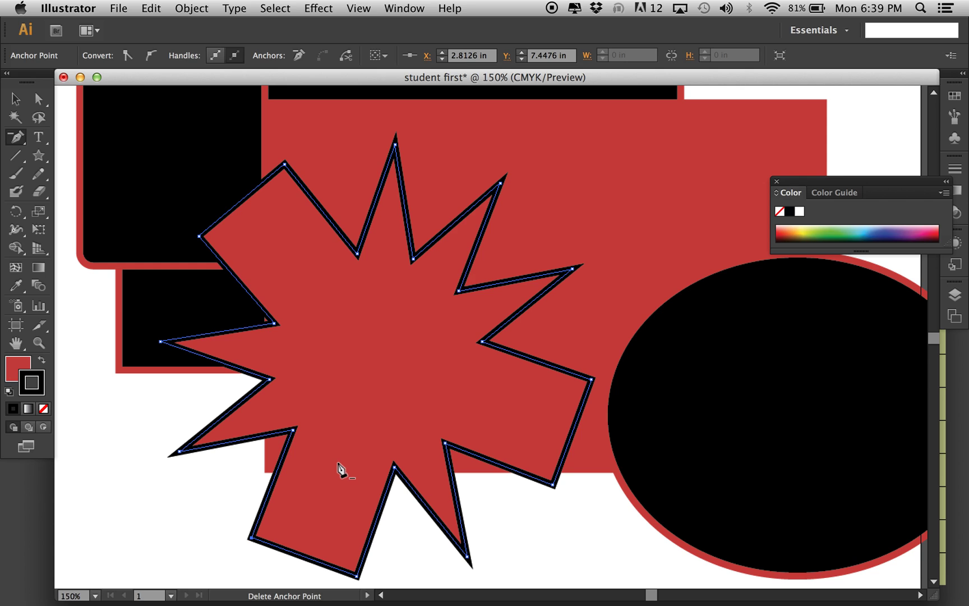
click(270, 380)
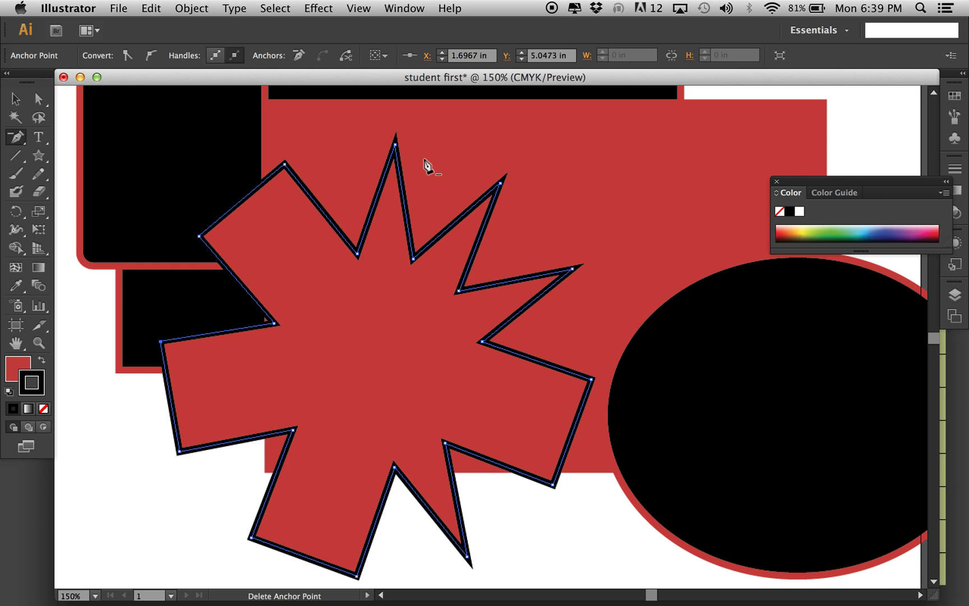
click(414, 260)
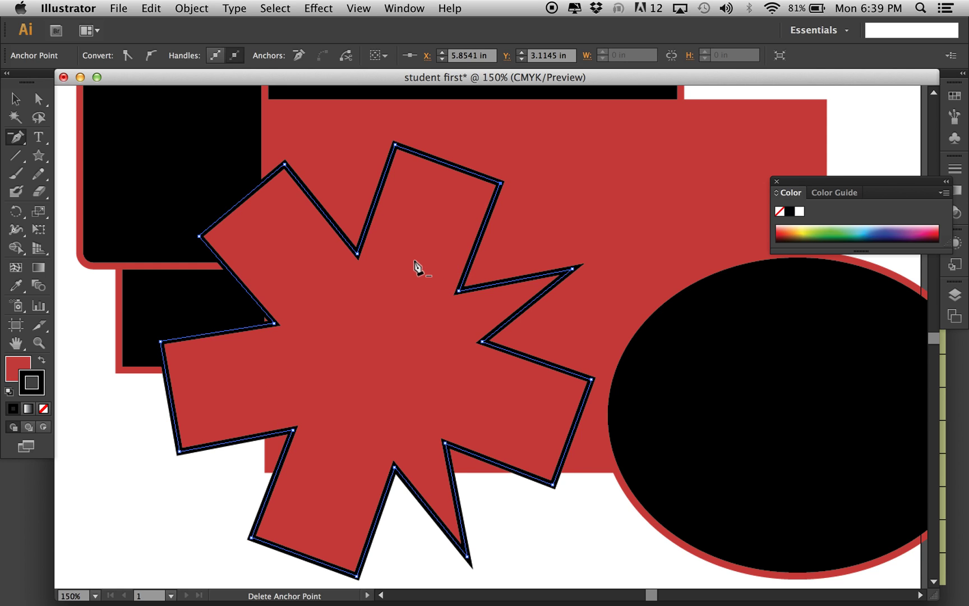
Step: Delete the tip anchor points of the two remaining single spikes, at the star's right side and lower right
click(572, 269)
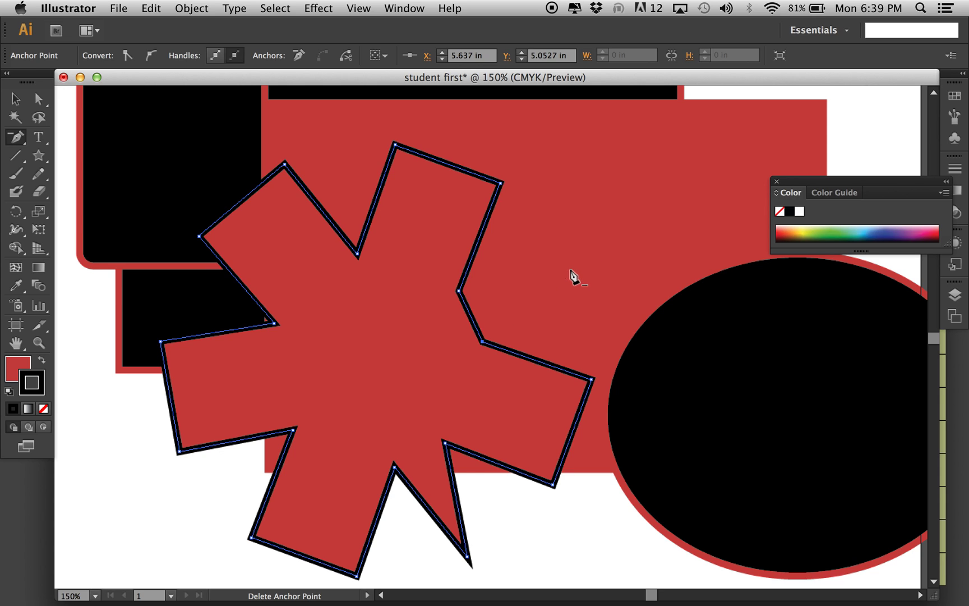
click(468, 555)
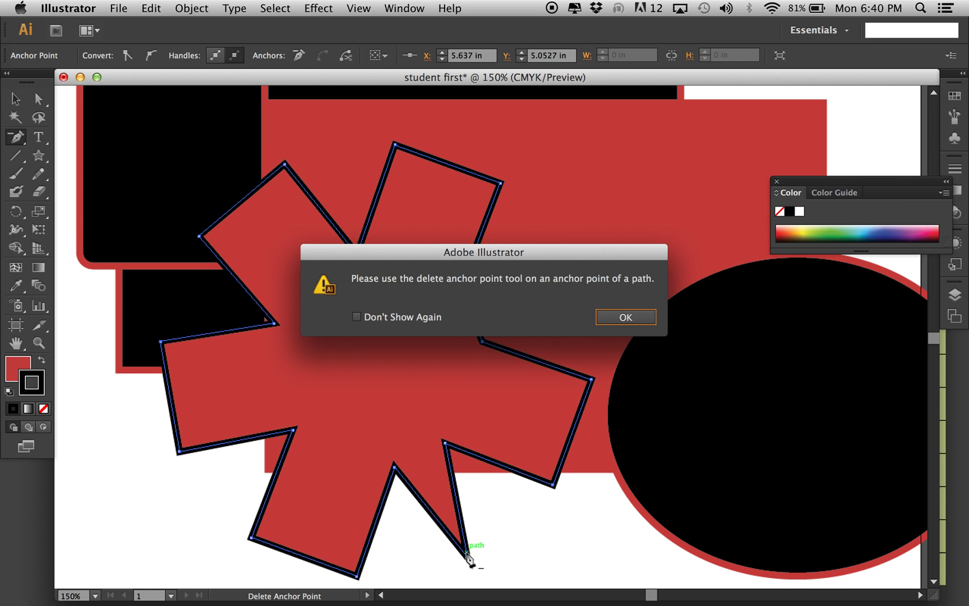
click(625, 317)
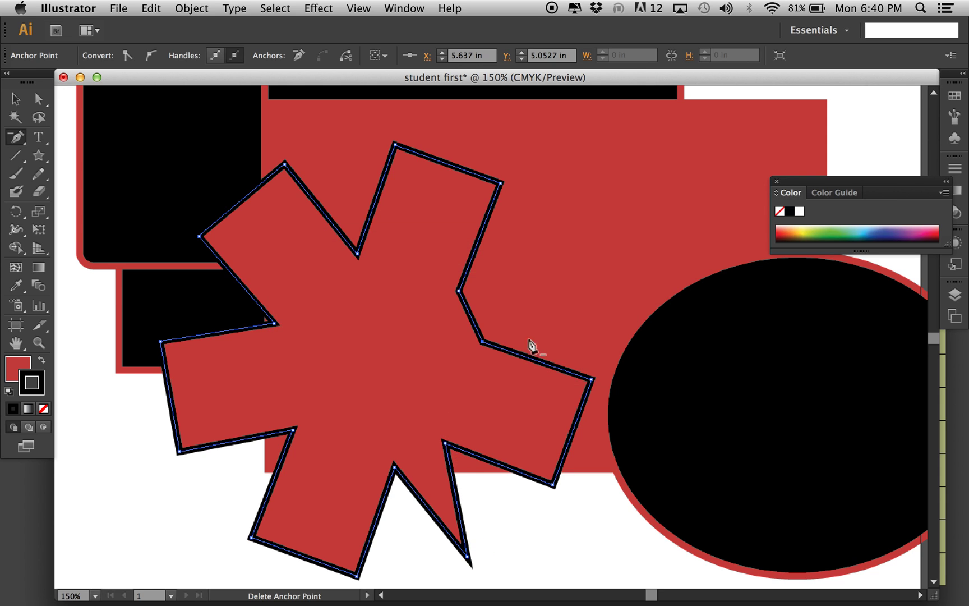
click(468, 556)
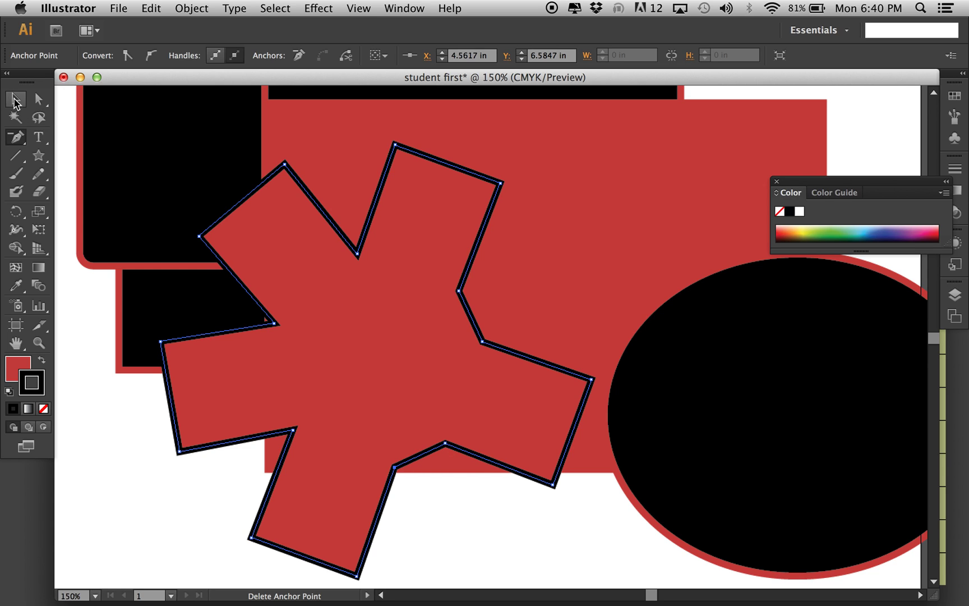
Step: Add an anchor point on the right edge of the star's upper-right arm, and pull it outward to the right
drag(16, 136, 70, 156)
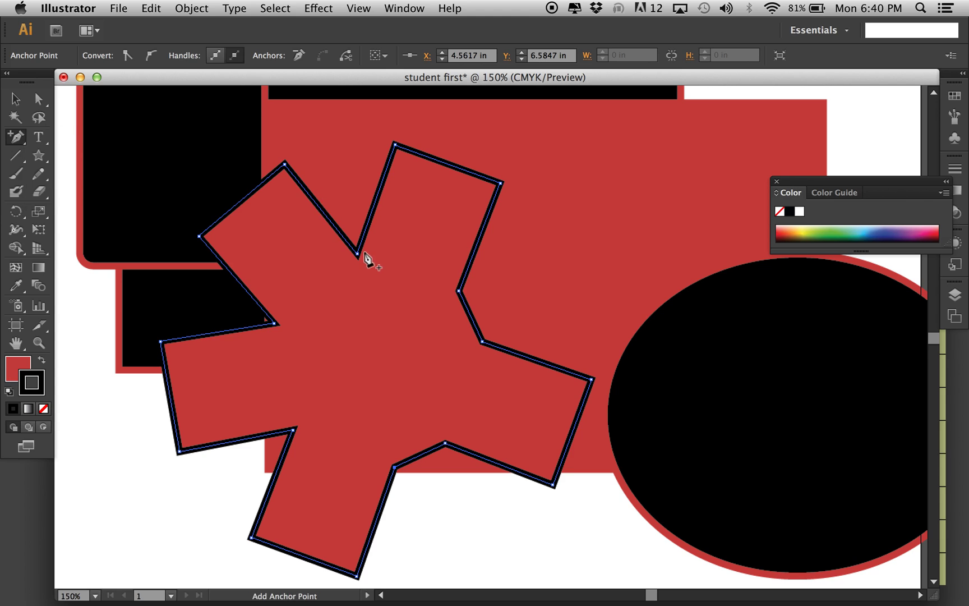
click(477, 242)
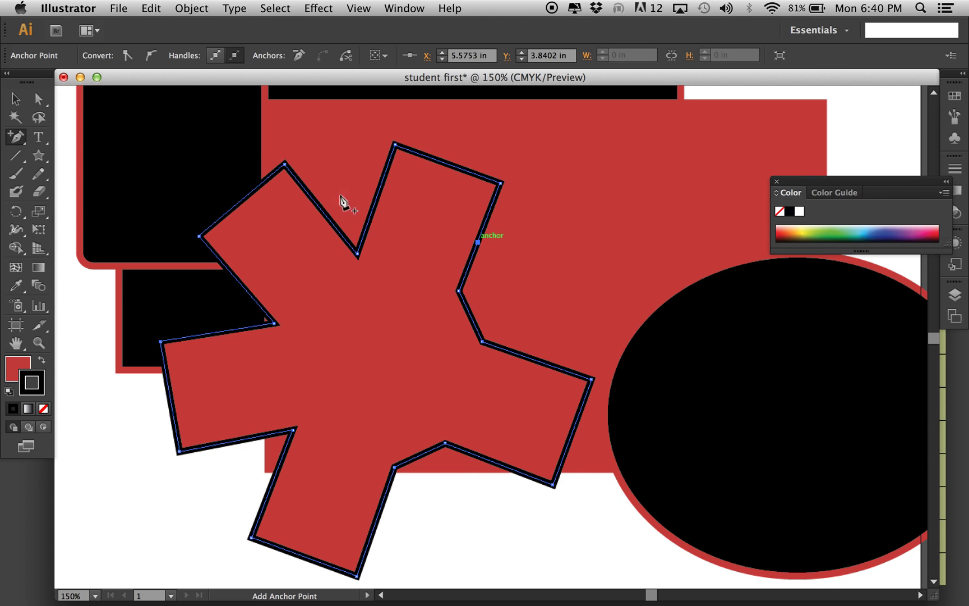
click(44, 102)
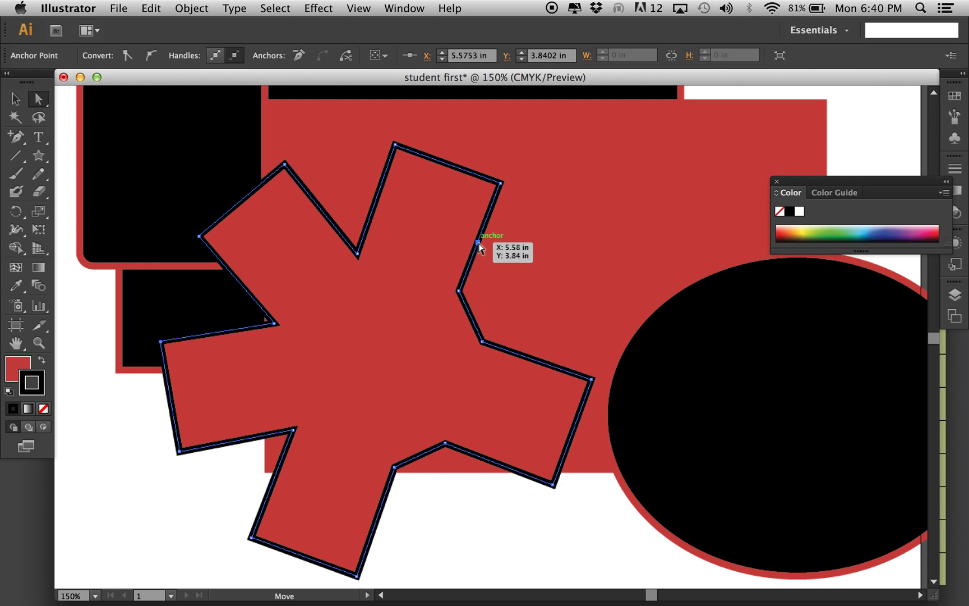
drag(478, 244, 583, 274)
Step: Pull the inner corner below the new point outward, and stretch the right arm's upper corner over the ellipse
drag(459, 291, 597, 343)
click(591, 380)
drag(592, 380, 700, 415)
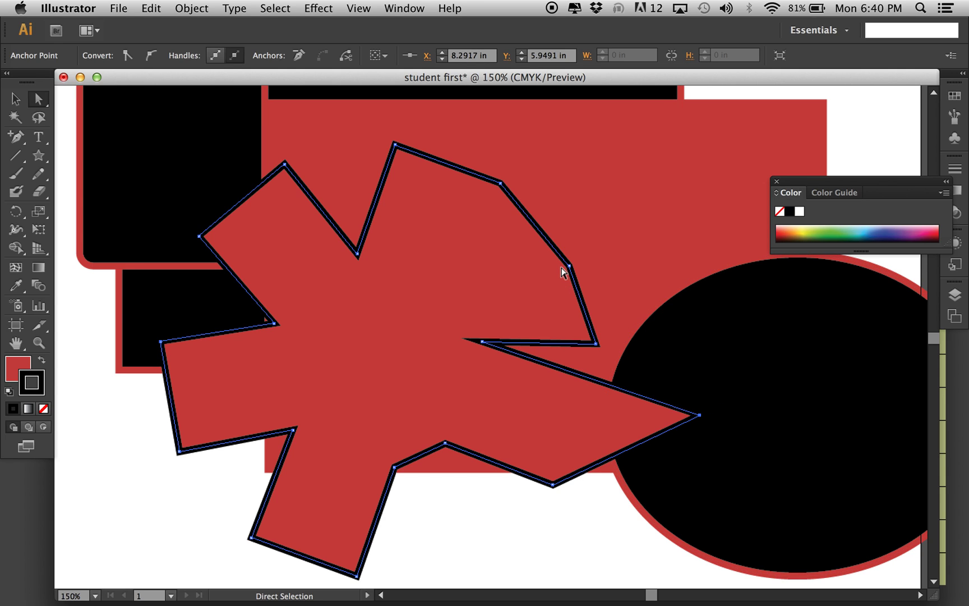
Step: Convert the added anchor point to a smooth point, and position its handles to curve the star's upper-right edge
drag(16, 136, 68, 192)
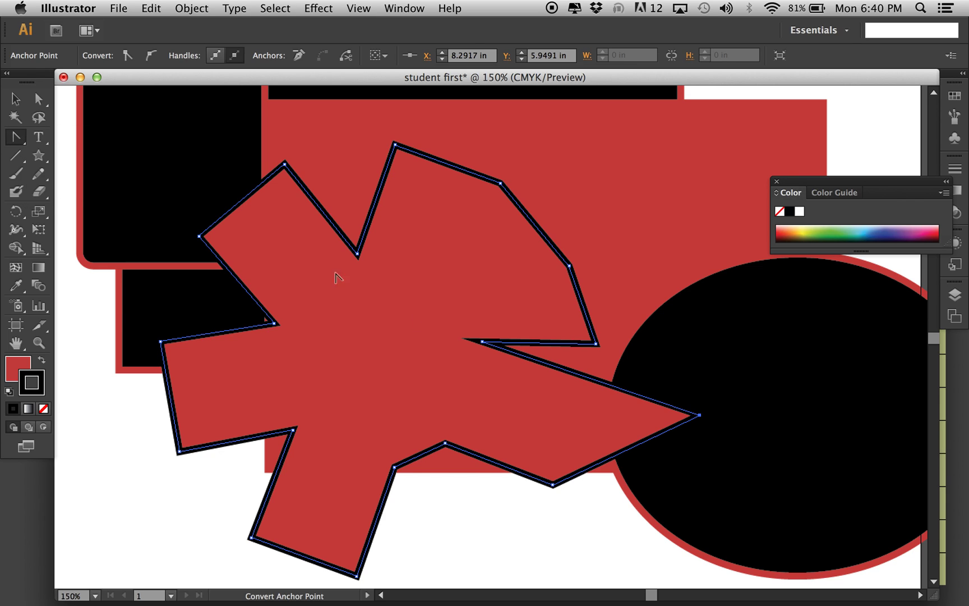
click(570, 267)
click(38, 99)
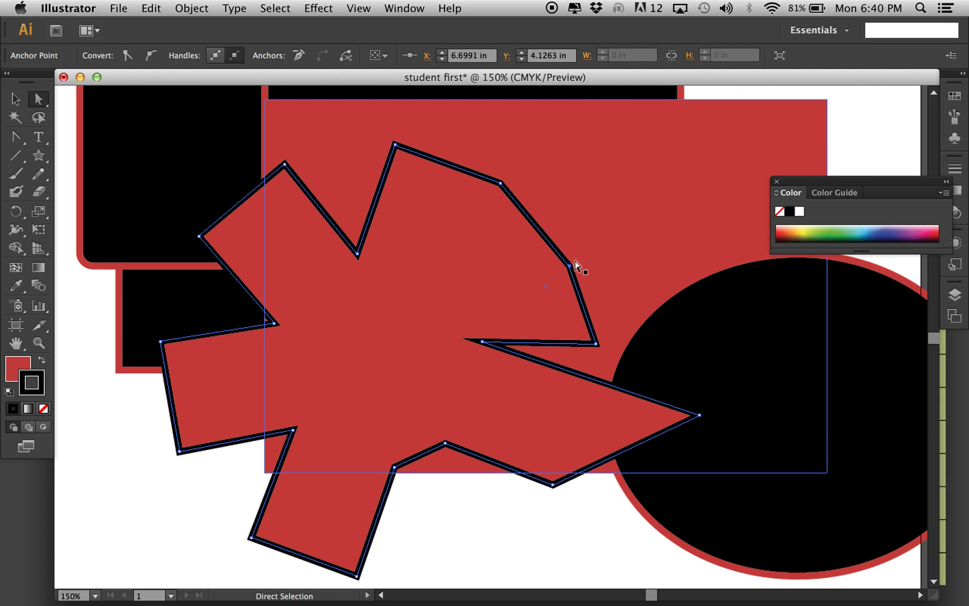
drag(570, 267, 423, 307)
click(15, 136)
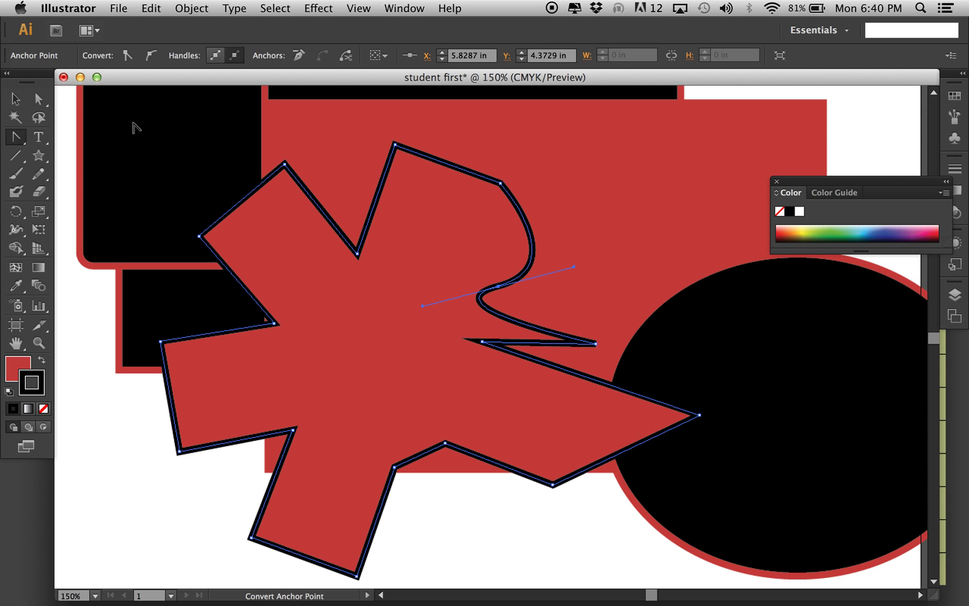
Step: Move the smooth anchor point up and inward, and lengthen its direction handle to bulge the curve
click(41, 100)
drag(498, 286, 479, 249)
drag(557, 230, 646, 252)
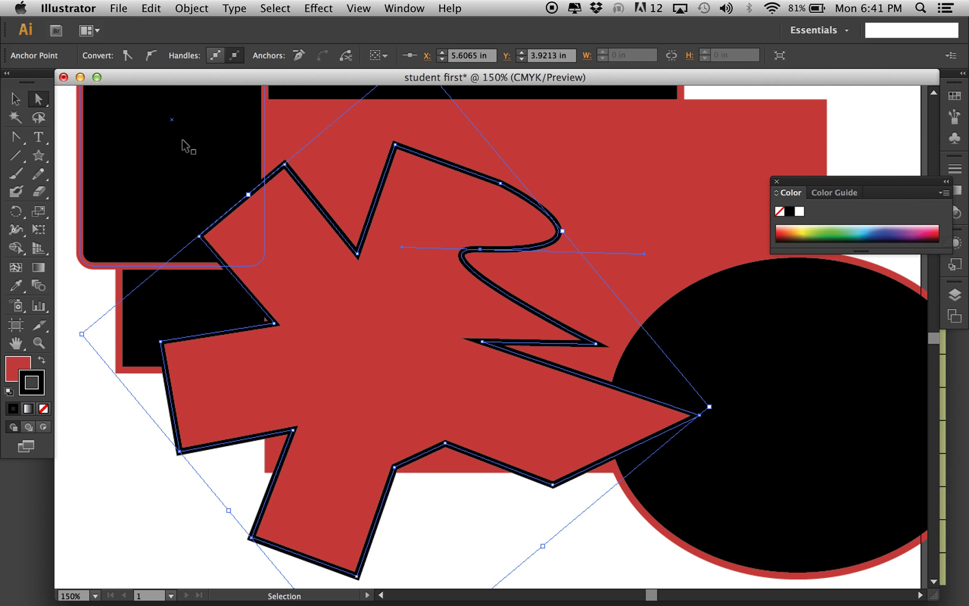
Step: Zoom in to 6400% to examine the path's sharp inner corner, and fit the artboard back in view
key(super+equal)
key(super+equal)
key(super+equal)
key(super+equal)
key(super+equal)
key(super+equal)
key(super+equal)
key(super+equal)
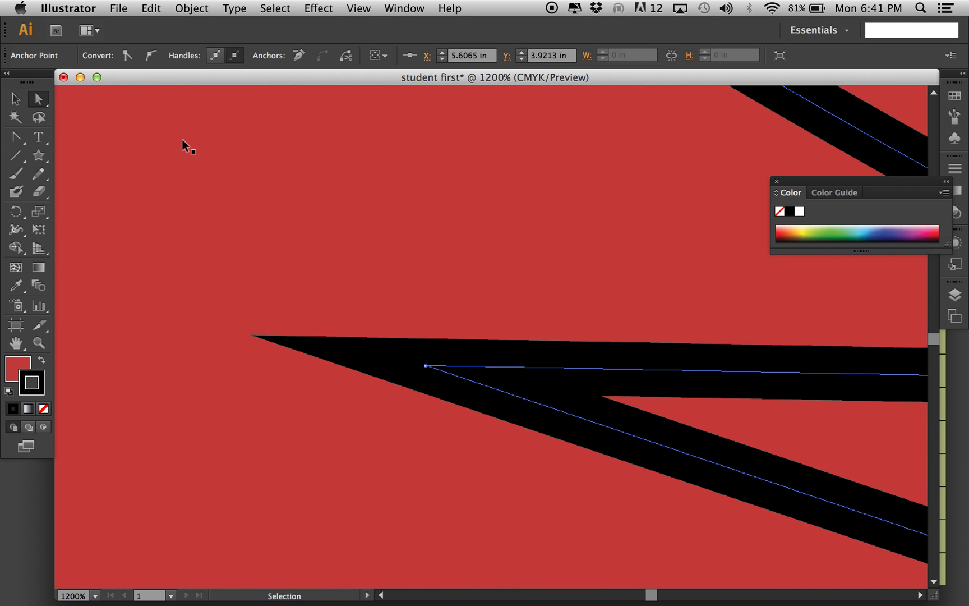
key(super+equal)
key(super+equal)
key(super+equal)
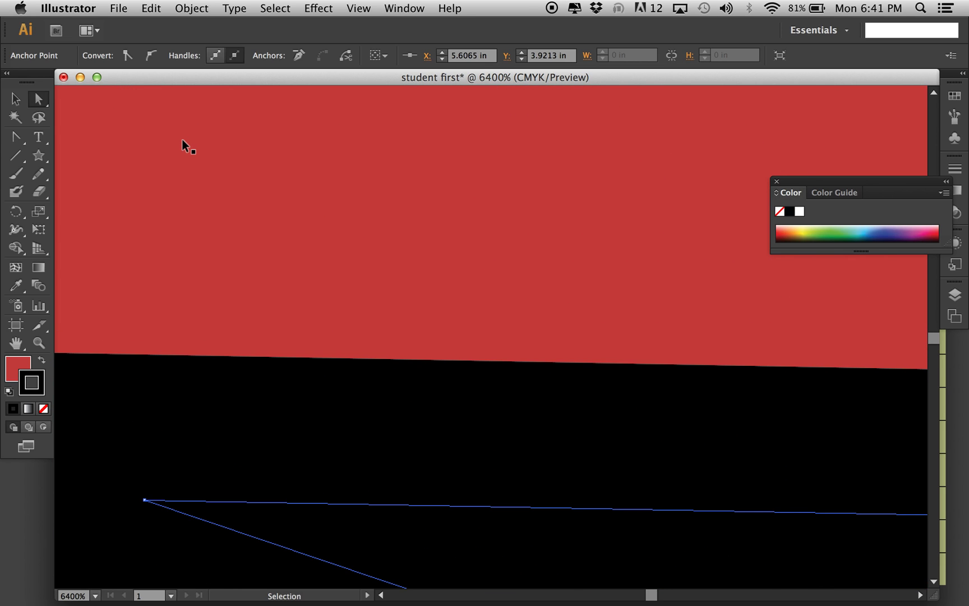
key(super+0)
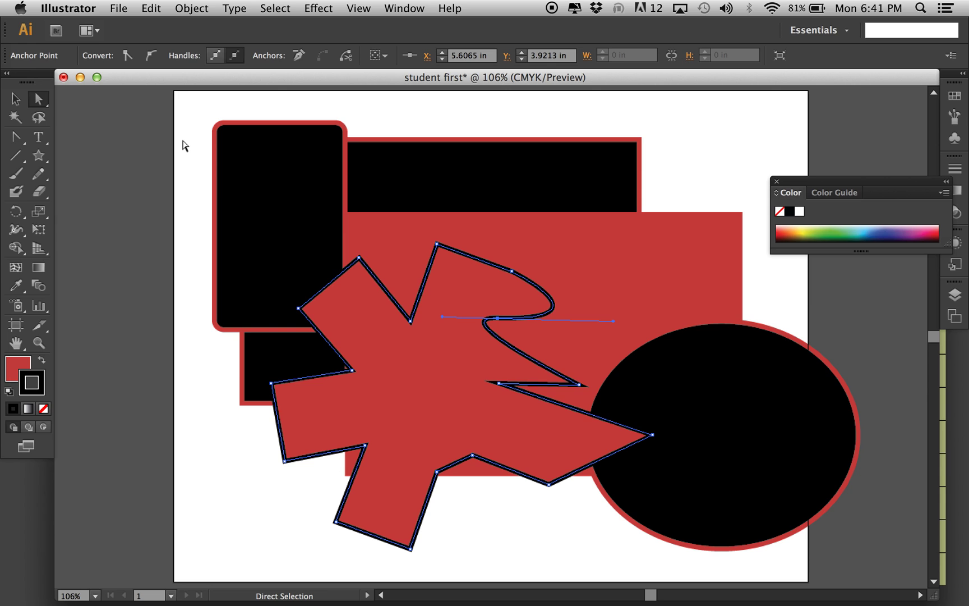
Step: Move the reshaped star right over the ellipse, and paste a copy of it toward the artboard's left edge
click(105, 128)
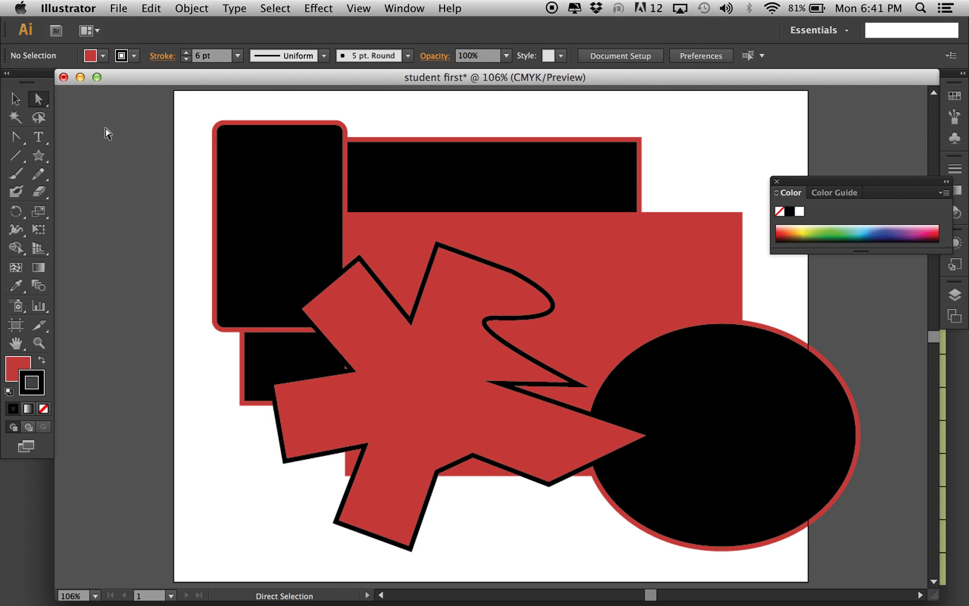
drag(397, 422, 547, 423)
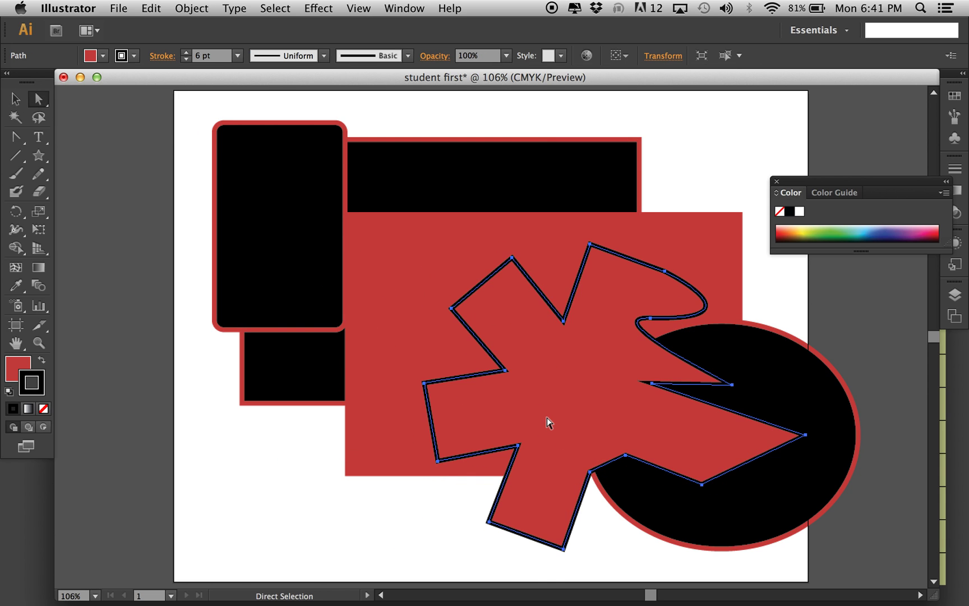
key(super+c)
key(super+v)
drag(497, 324, 175, 329)
Step: Spread the shapes apart: star copy left, rounded rectangle and black rectangle upward, red rectangle off the artboard's right side
key(super+minus)
key(super+minus)
key(super+minus)
drag(329, 344, 199, 297)
drag(393, 271, 296, 143)
drag(429, 253, 443, 151)
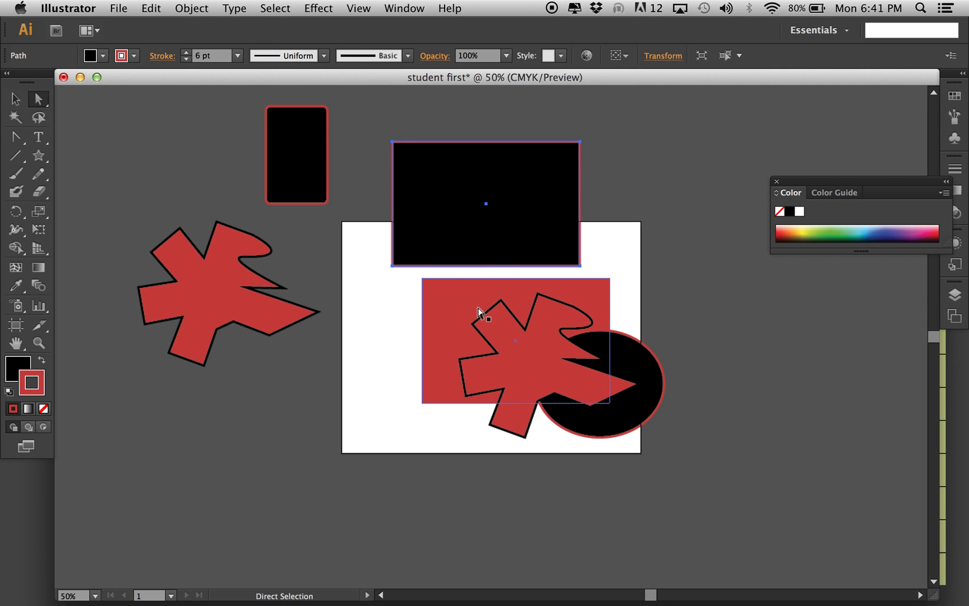
drag(435, 314, 713, 365)
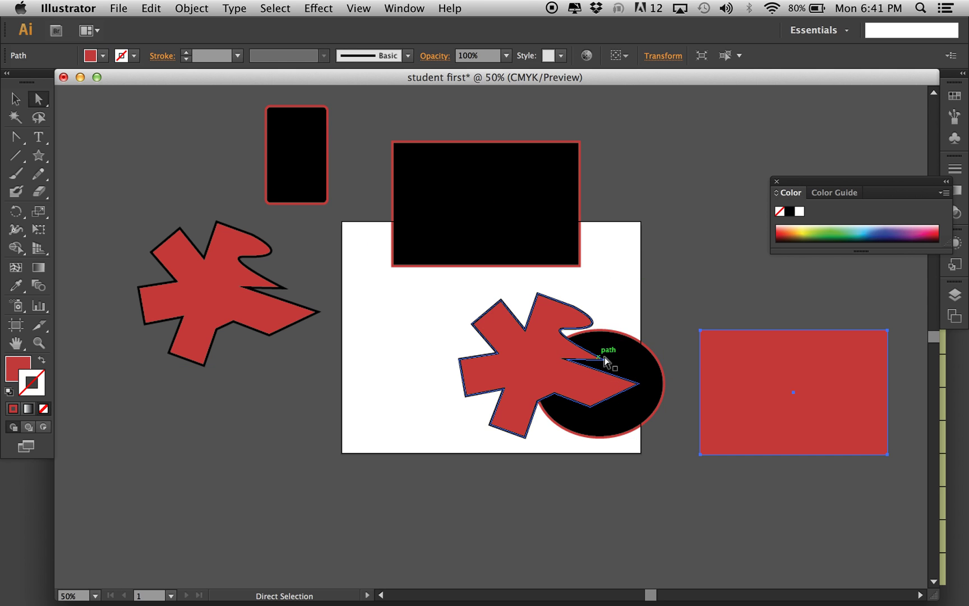
Step: Move the reshaped star and the black ellipse to the artboard's lower left so that the star overlaps the ellipse
drag(617, 361, 681, 224)
drag(545, 353, 392, 397)
mouse_move(685, 248)
mouse_down()
mouse_move(458, 387)
mouse_move(456, 366)
mouse_up()
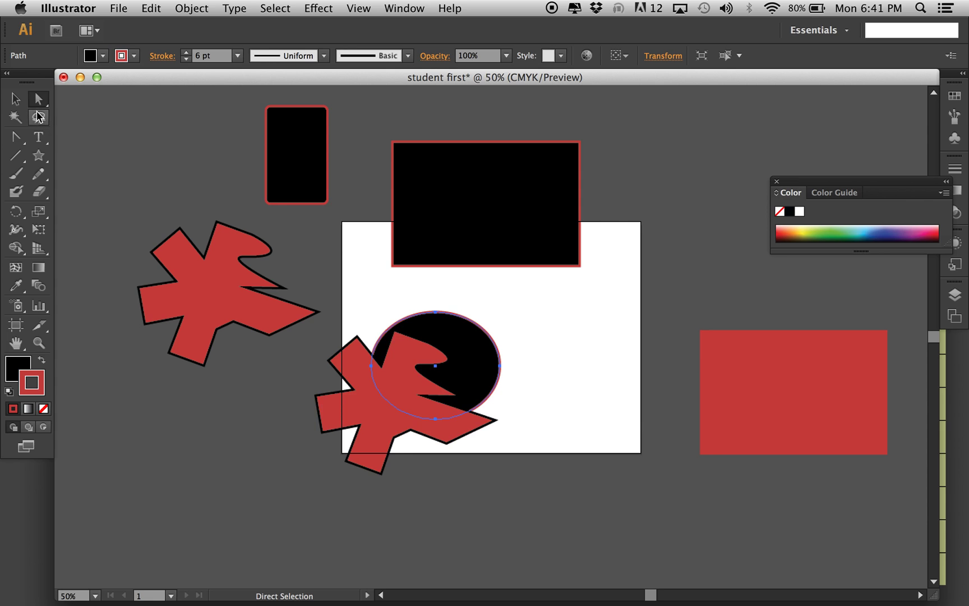
Step: Enlarge the black ellipse into a near-circle, and nudge the overlapping star slightly down and right
click(15, 101)
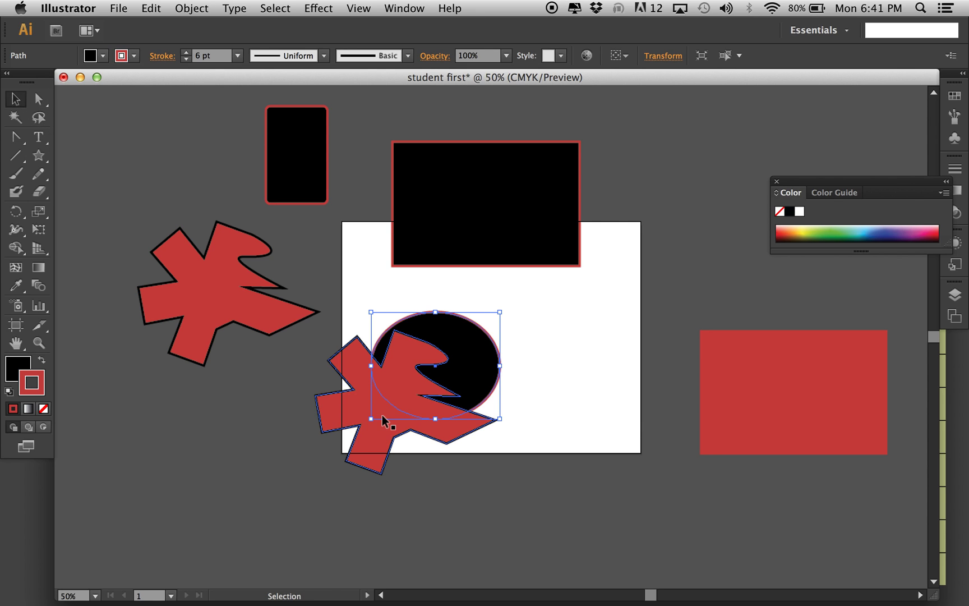
drag(500, 420, 531, 468)
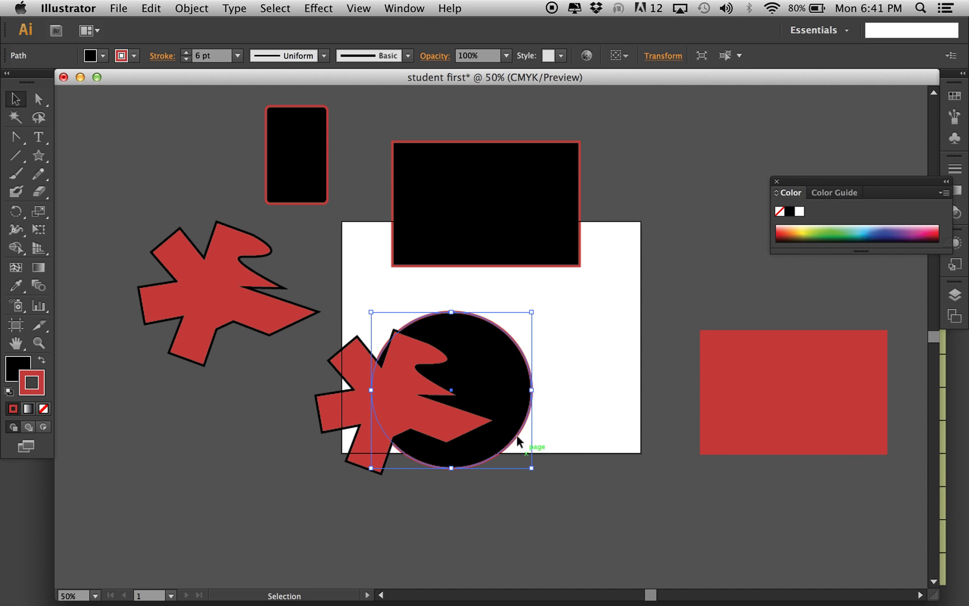
click(298, 438)
drag(400, 423, 412, 433)
click(494, 489)
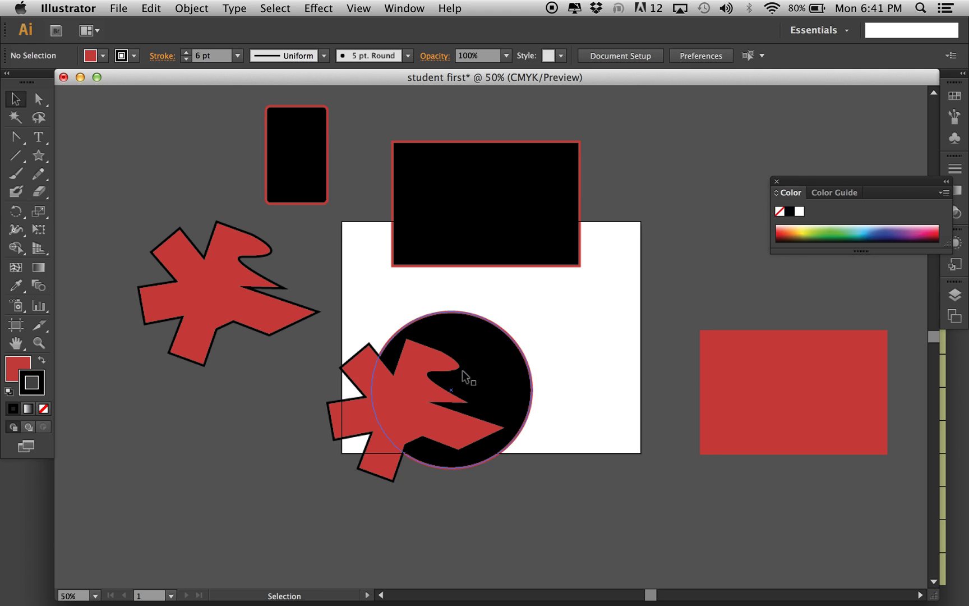
Step: Select the overlapping star and circle, and bring up the Pathfinder operations
drag(373, 314, 443, 398)
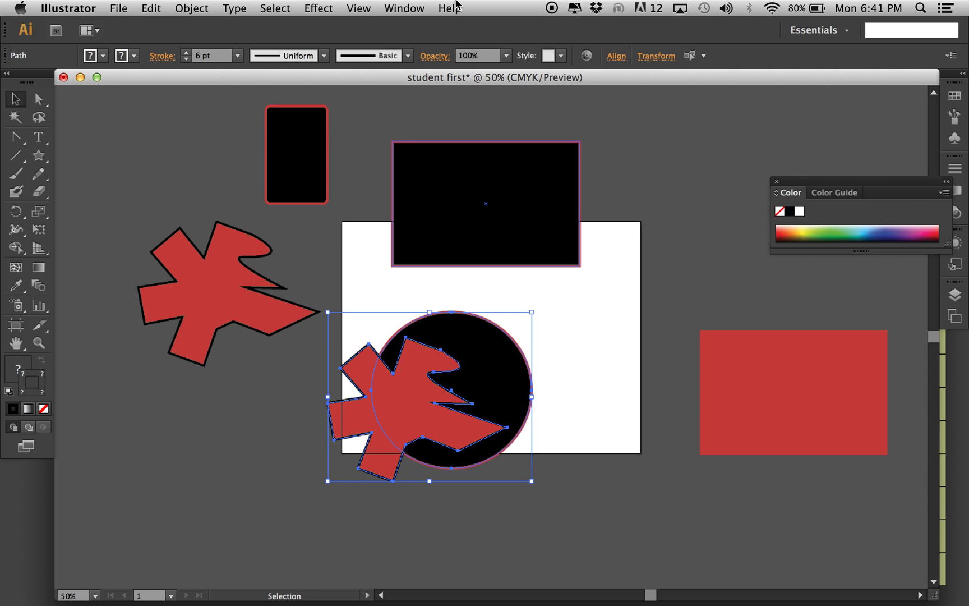
click(422, 7)
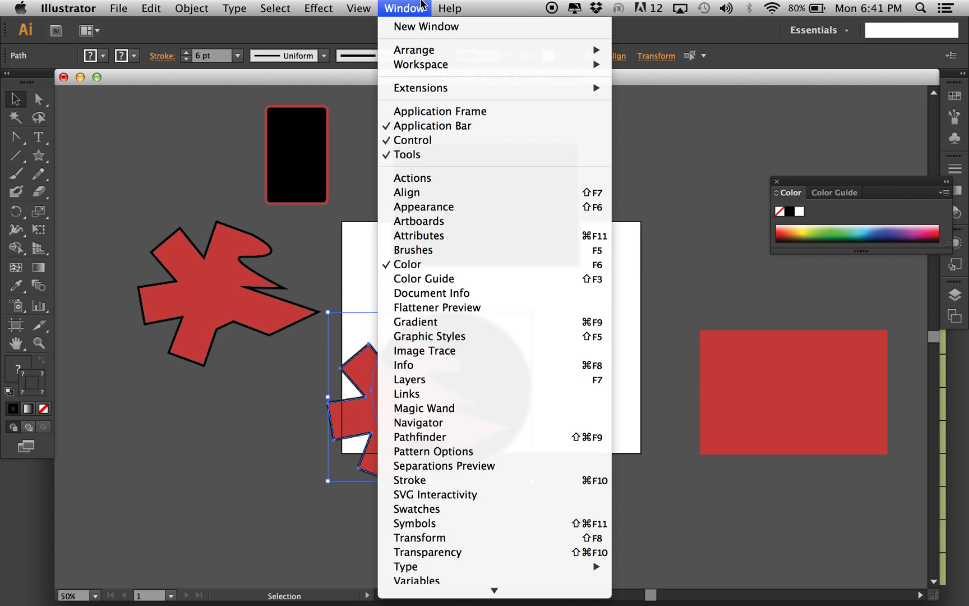
click(432, 442)
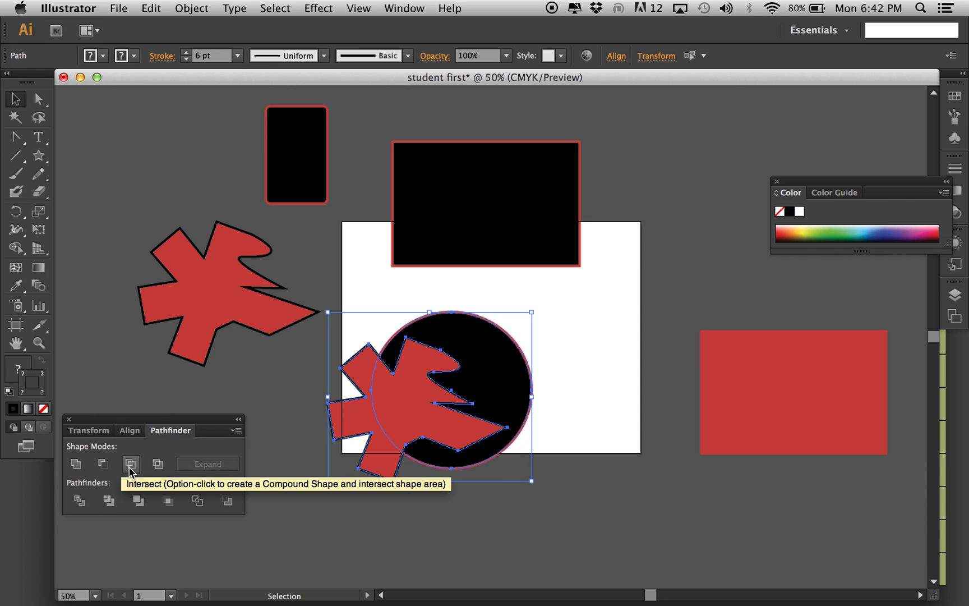
Step: Try the Exclude, Intersect, Minus Front and Unite shape modes on the star and circle, undoing each one
click(158, 468)
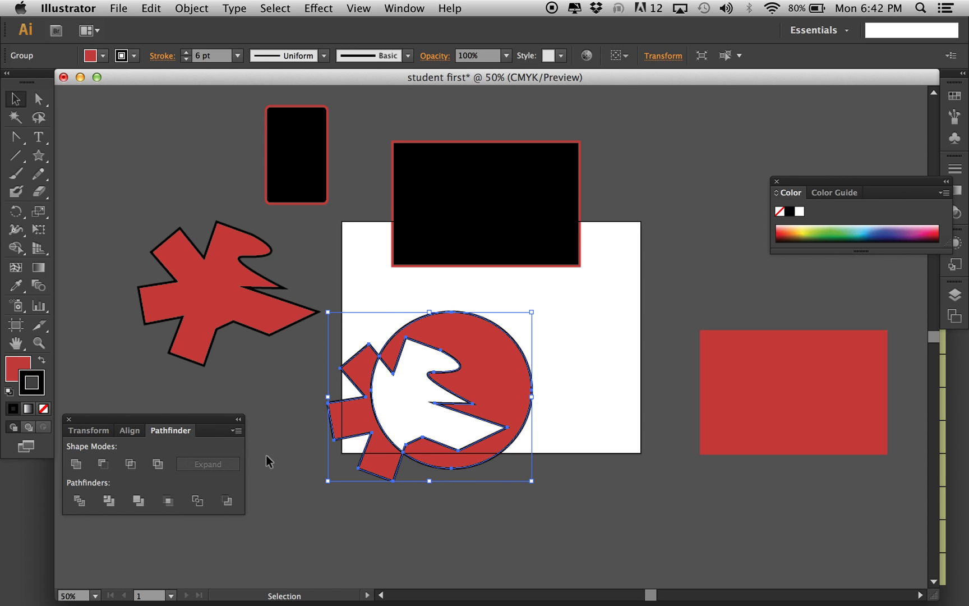
key(ctrl+z)
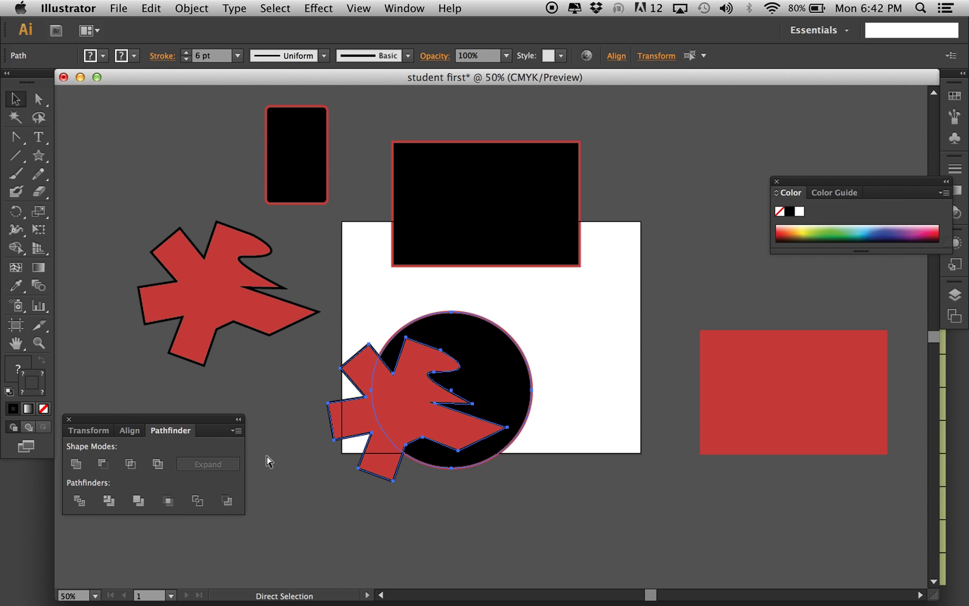
click(131, 463)
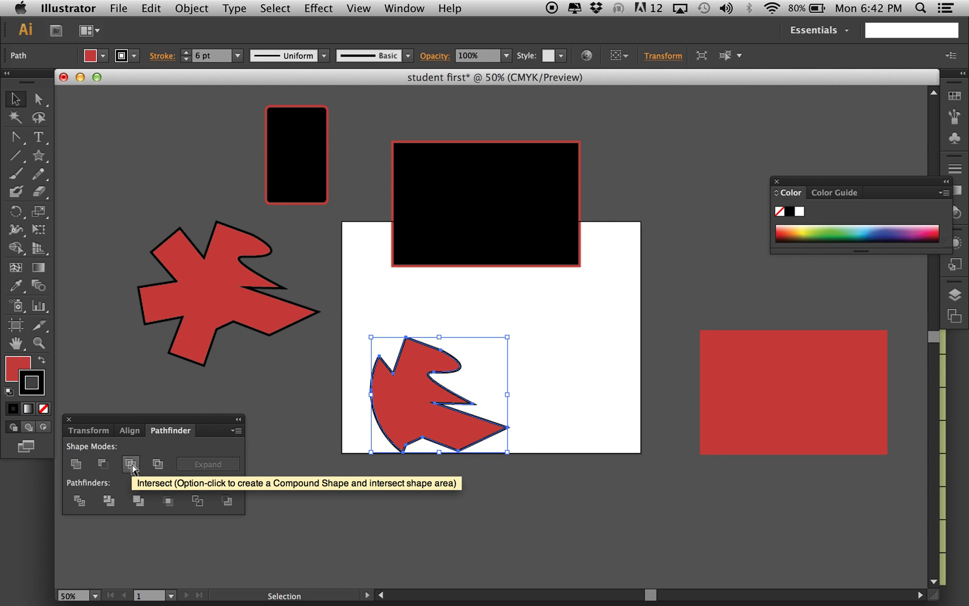
key(ctrl+z)
click(104, 465)
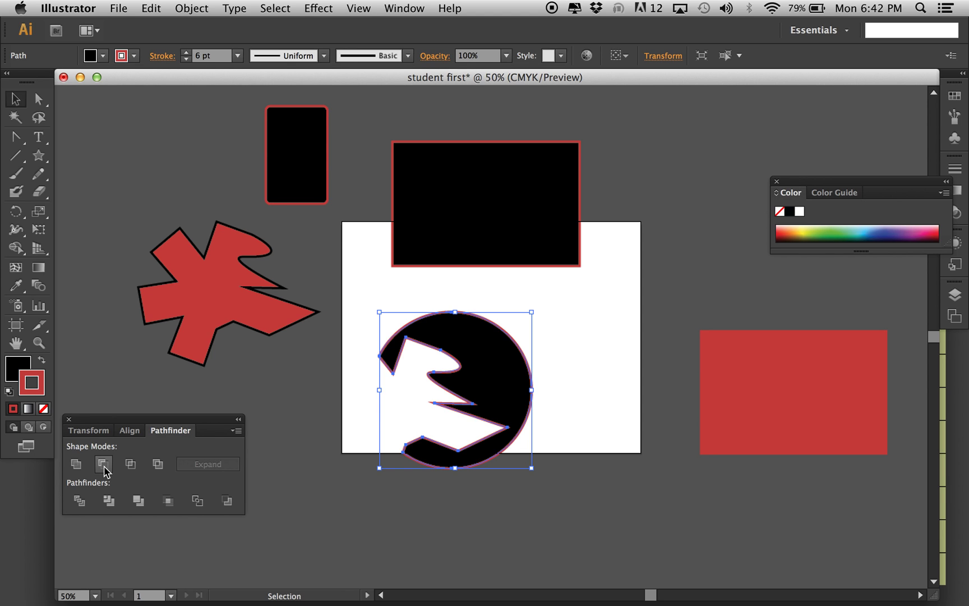
key(ctrl+z)
click(77, 464)
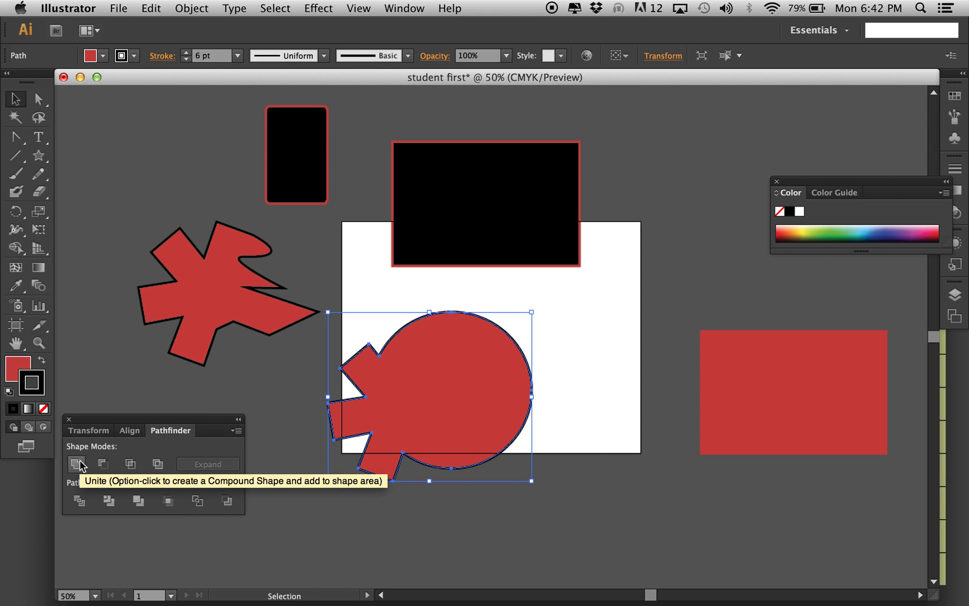
key(ctrl+z)
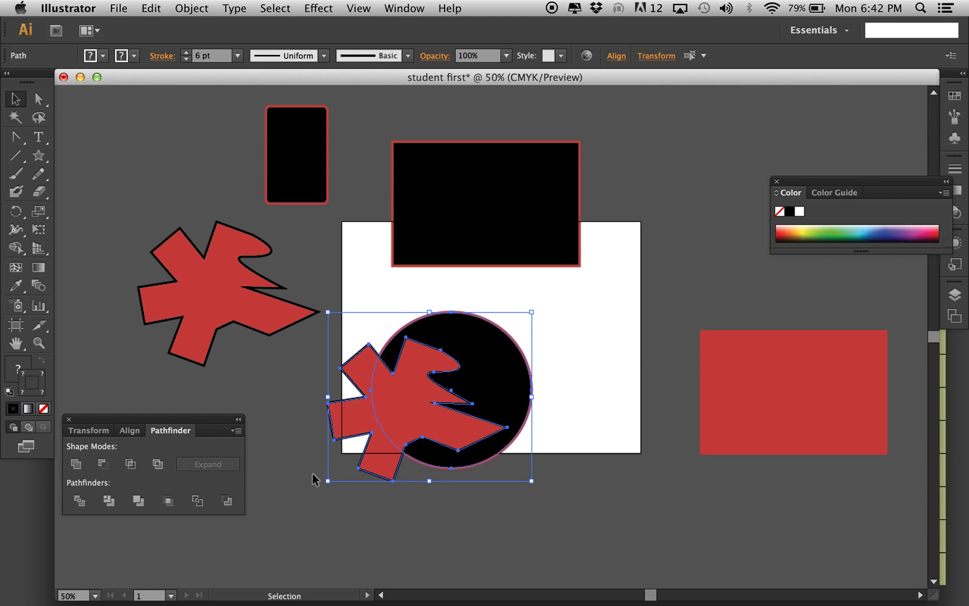
Step: Move the black rectangle down to overlap the circle's upper right edge, and select the star, circle and rectangle together
click(307, 229)
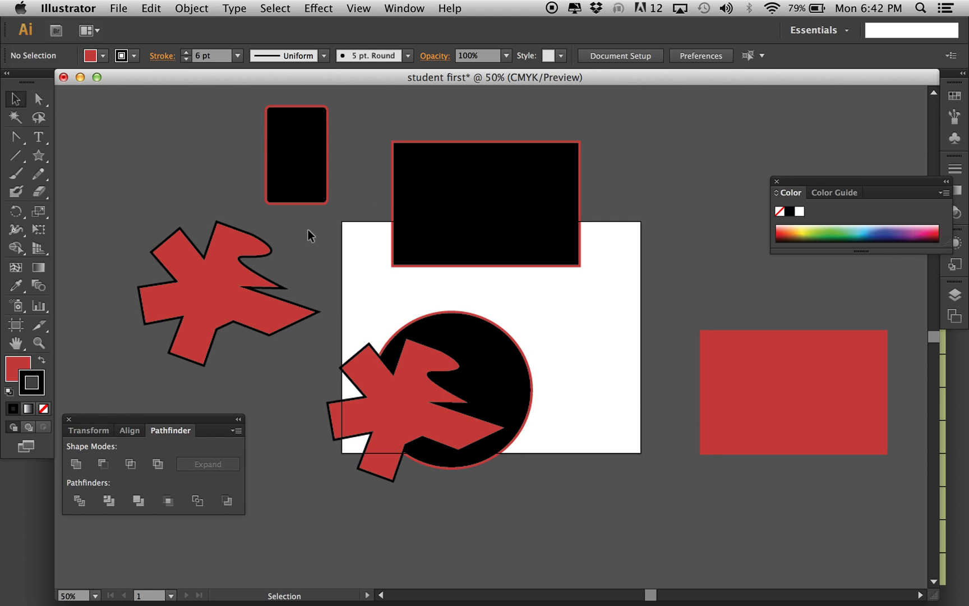
drag(486, 233, 545, 289)
drag(587, 324, 587, 331)
click(329, 286)
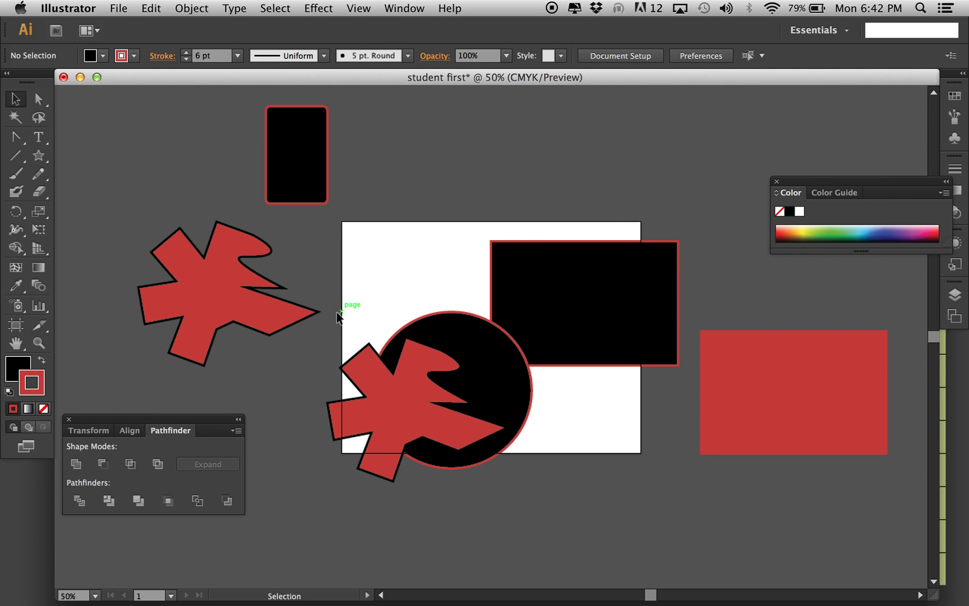
drag(330, 340, 605, 463)
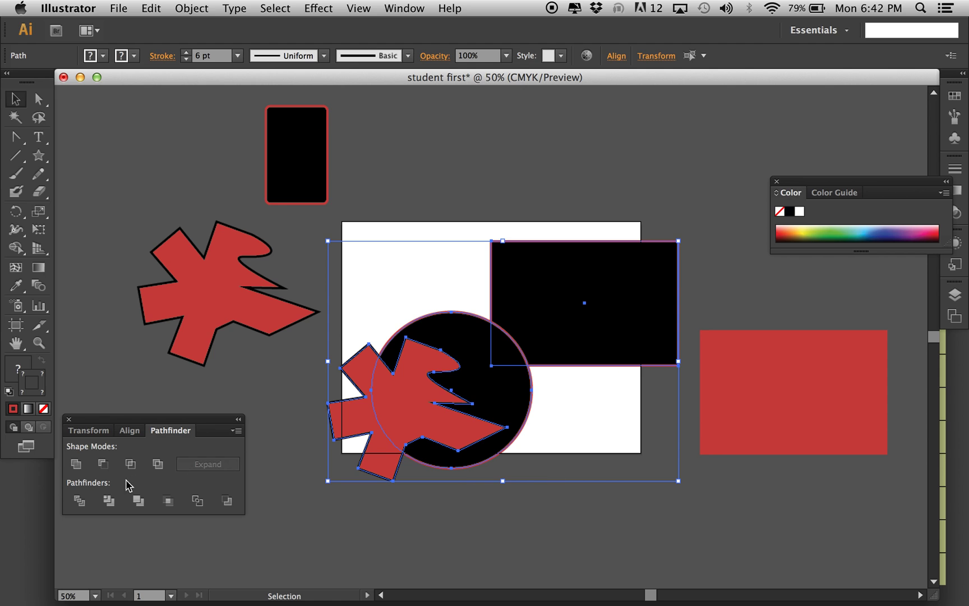
Step: Try the Minus Front, Intersect and Exclude shape modes on the star, circle and rectangle, undoing each one
click(103, 464)
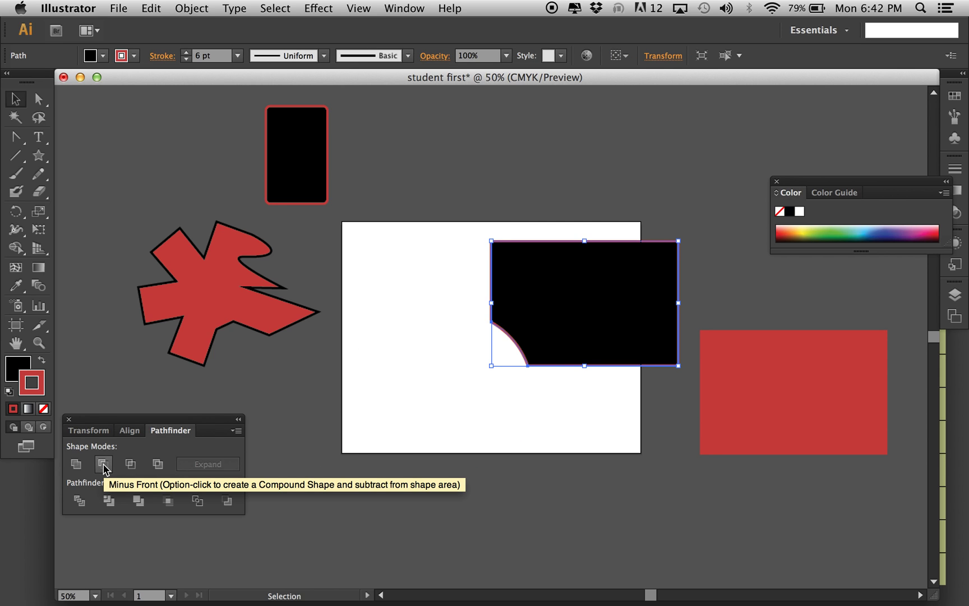
key(super+z)
click(131, 464)
key(Return)
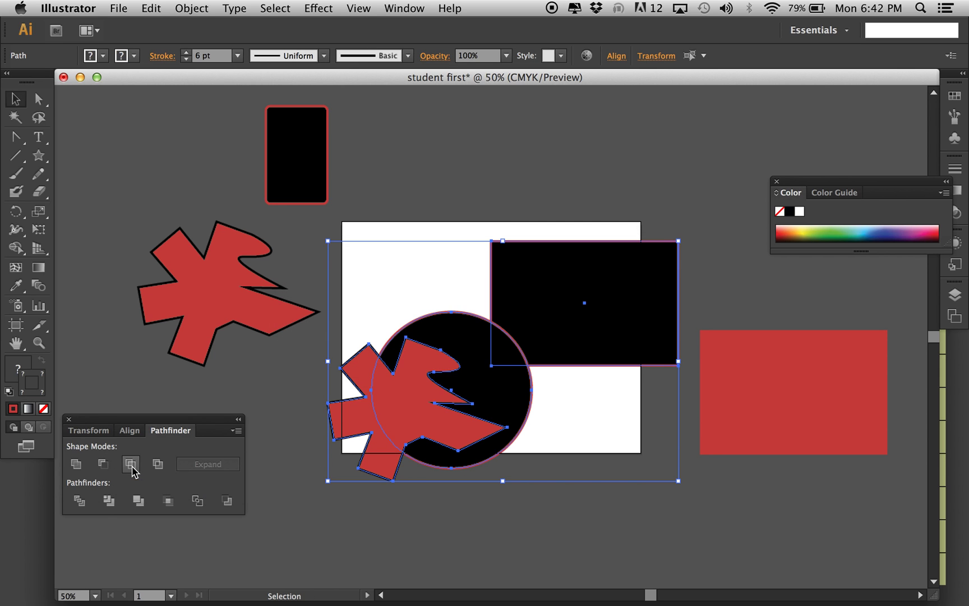
click(157, 464)
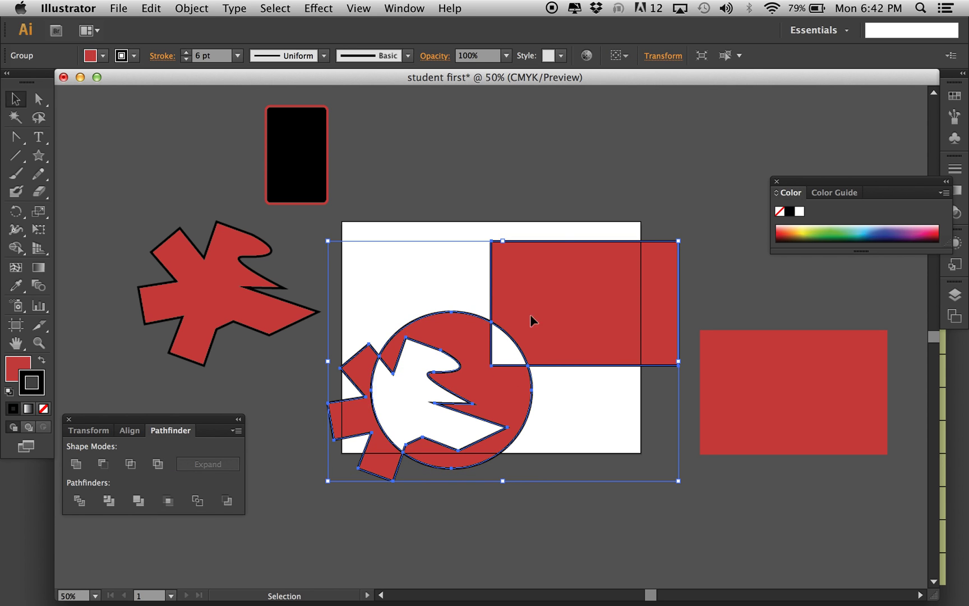
key(super+z)
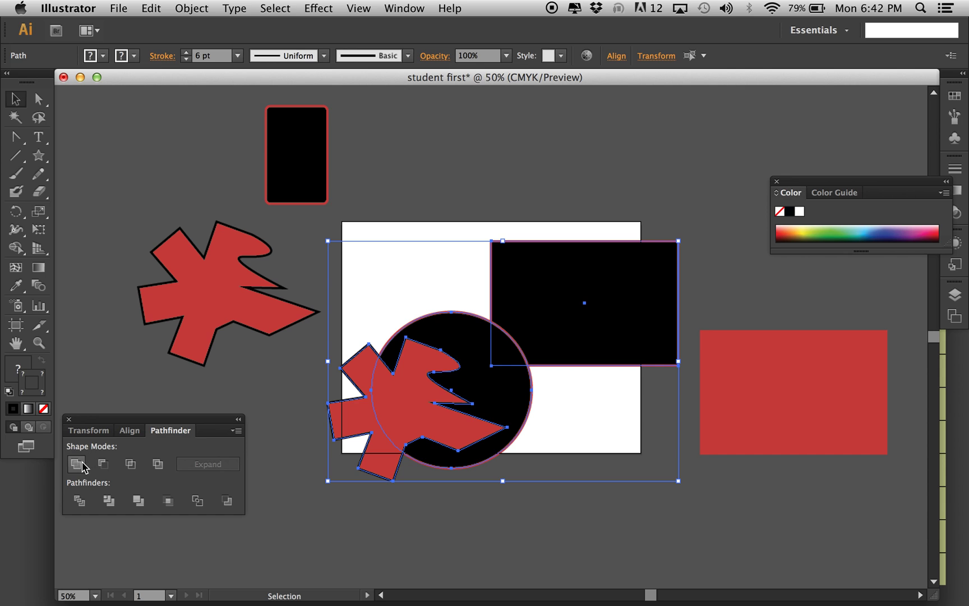
Step: Unite the star, circle and rectangle, and scale and move the combined shape to fit inside the artboard
click(76, 464)
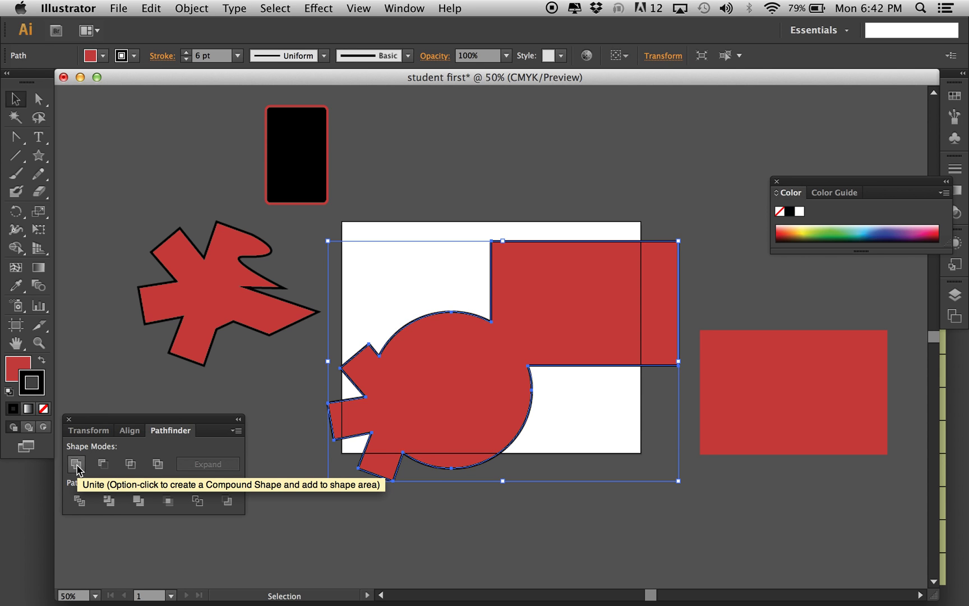
drag(678, 241, 560, 337)
drag(479, 370, 535, 300)
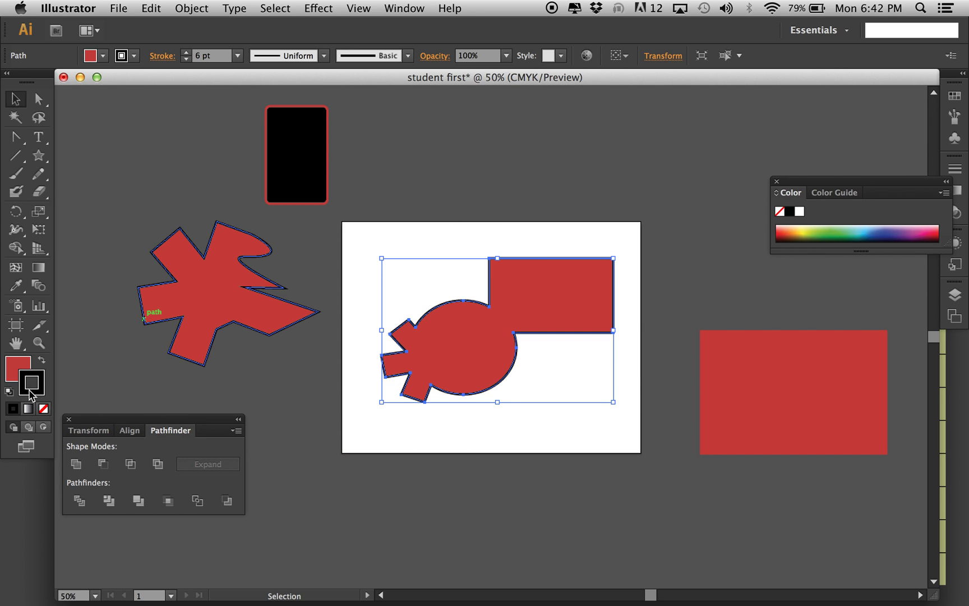
Step: Remove the stroke from the united shape and deselect it
click(45, 409)
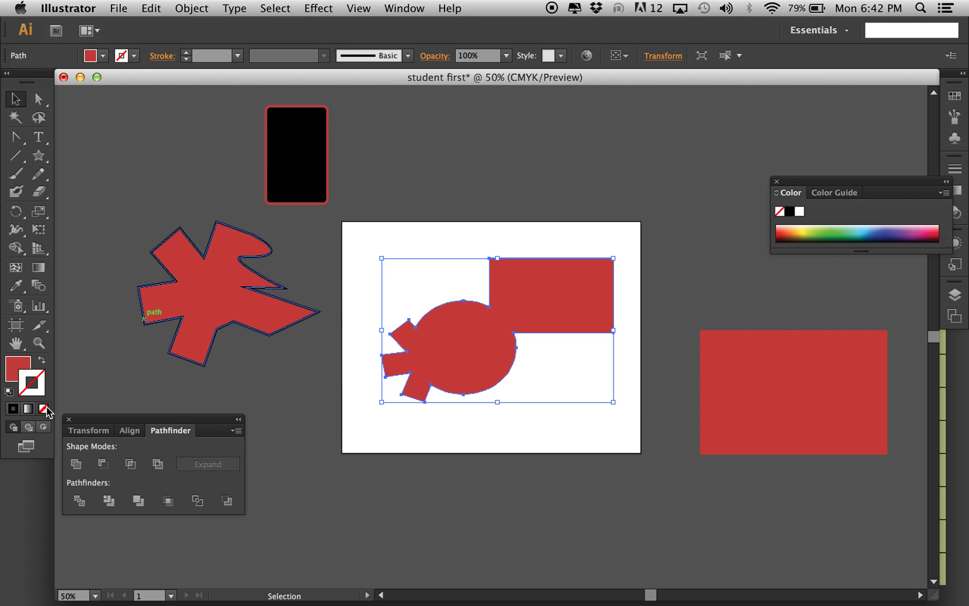
click(584, 115)
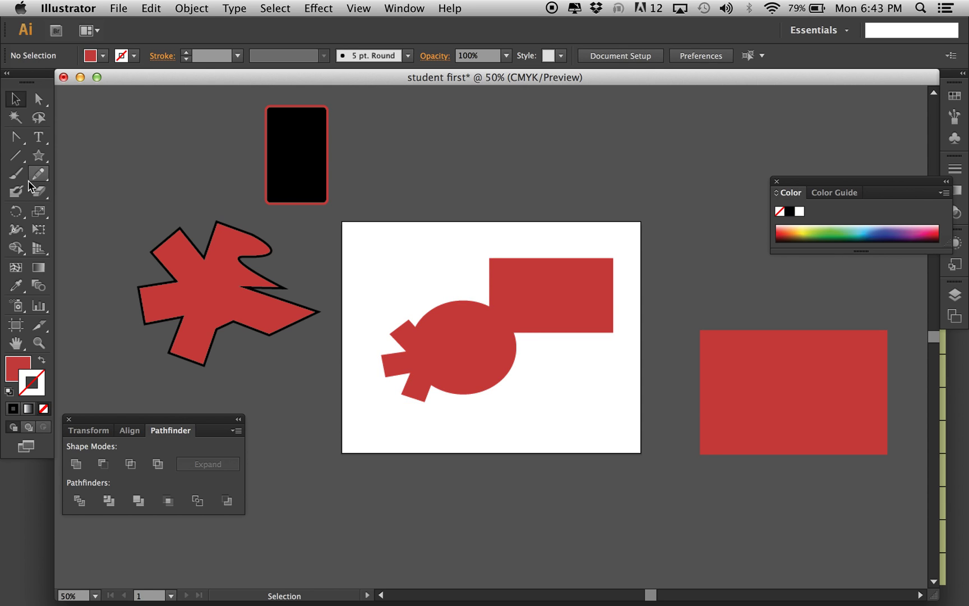
click(40, 138)
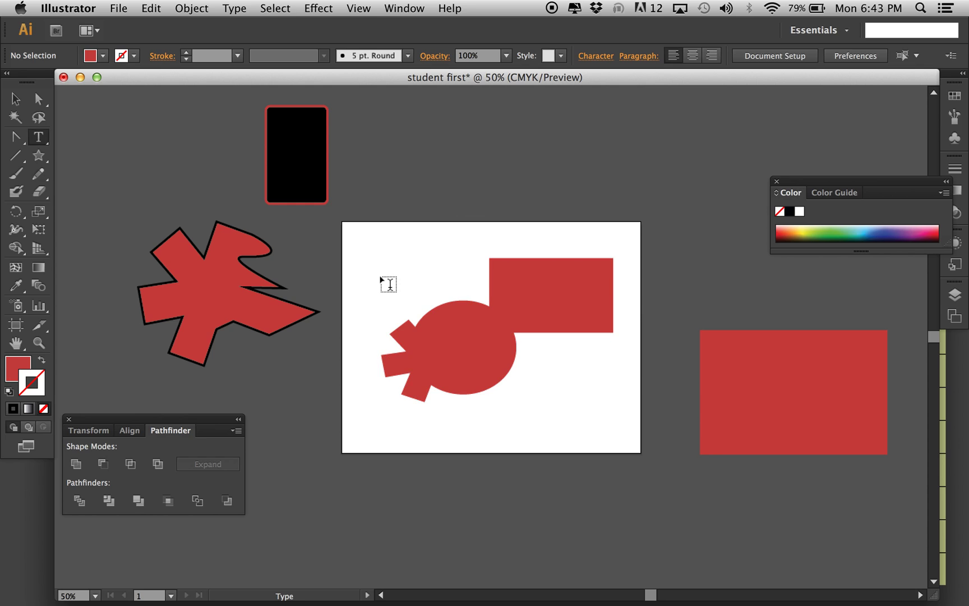
click(390, 163)
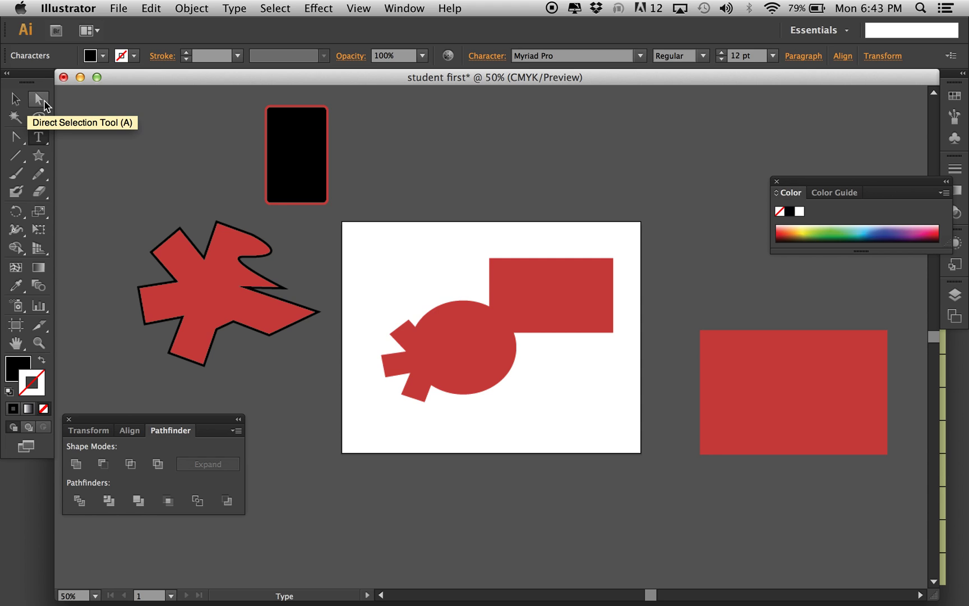
click(41, 159)
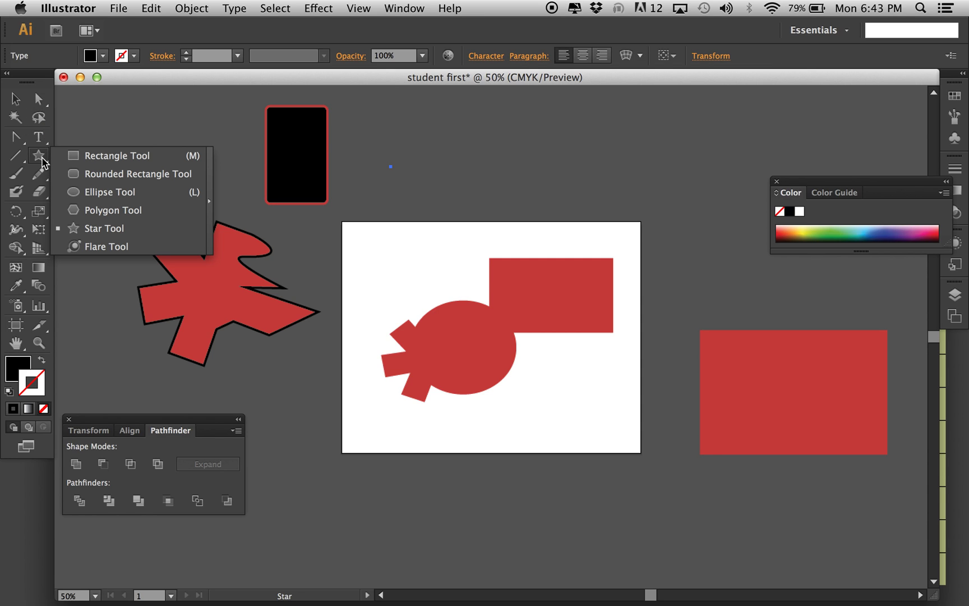
click(16, 138)
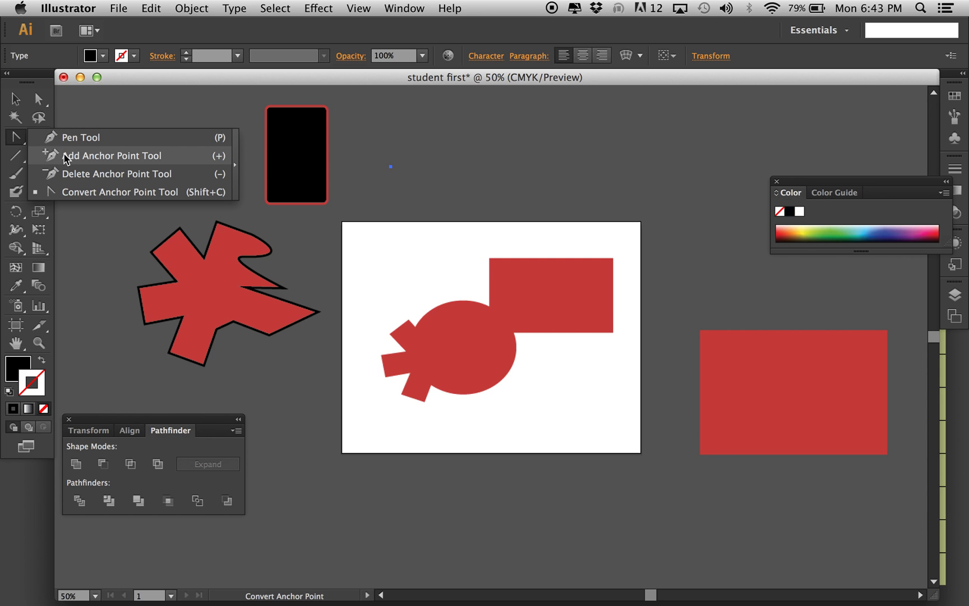
click(65, 192)
Step: Draw a curved, black-filled path above the artboard with the Pen tool, beside the rounded rectangle
click(17, 143)
click(78, 137)
click(283, 261)
click(367, 196)
click(452, 131)
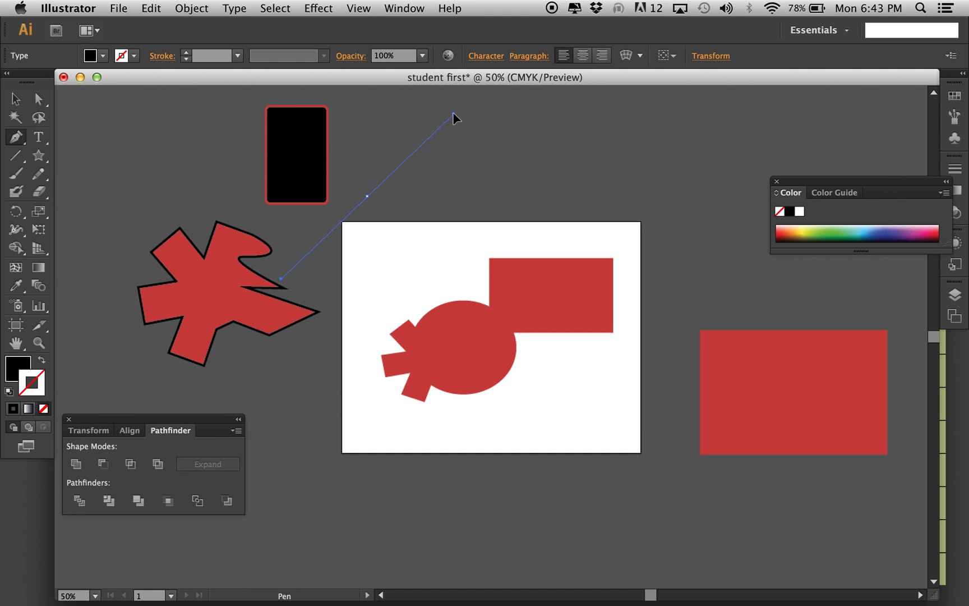
drag(449, 140, 445, 238)
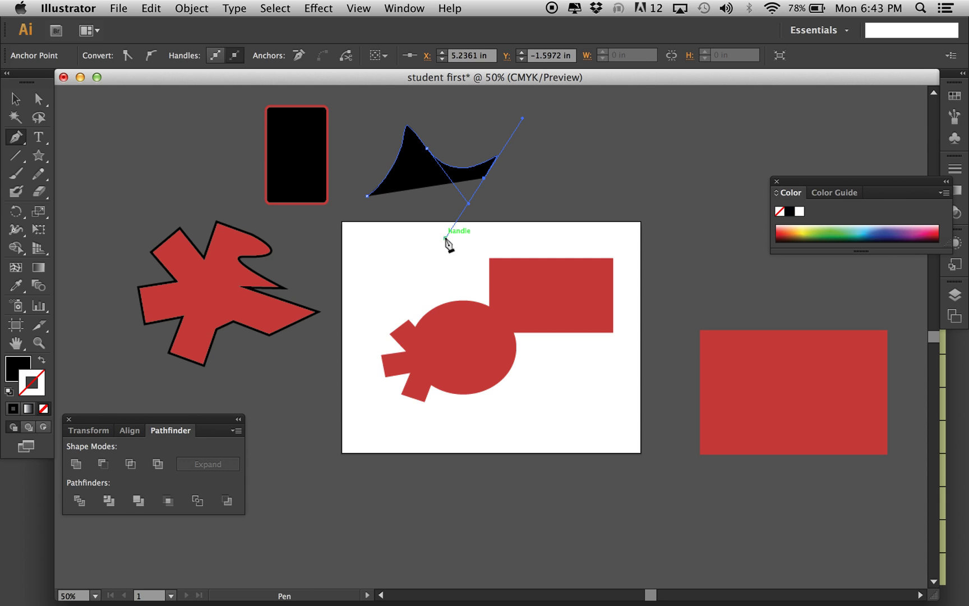
Step: Try extending the black path with another curved segment to its right, and undo that segment
drag(572, 167, 593, 222)
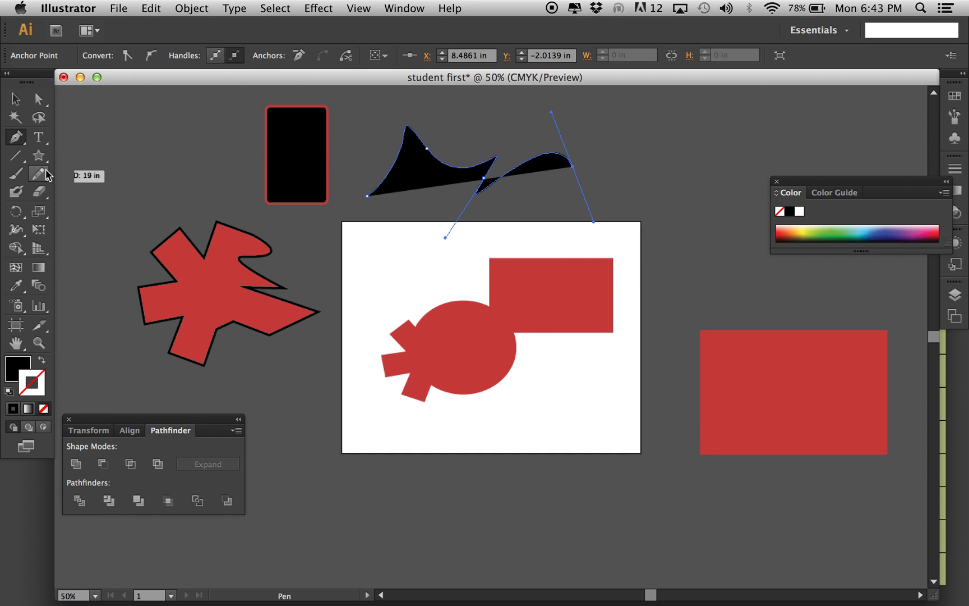
key(super+z)
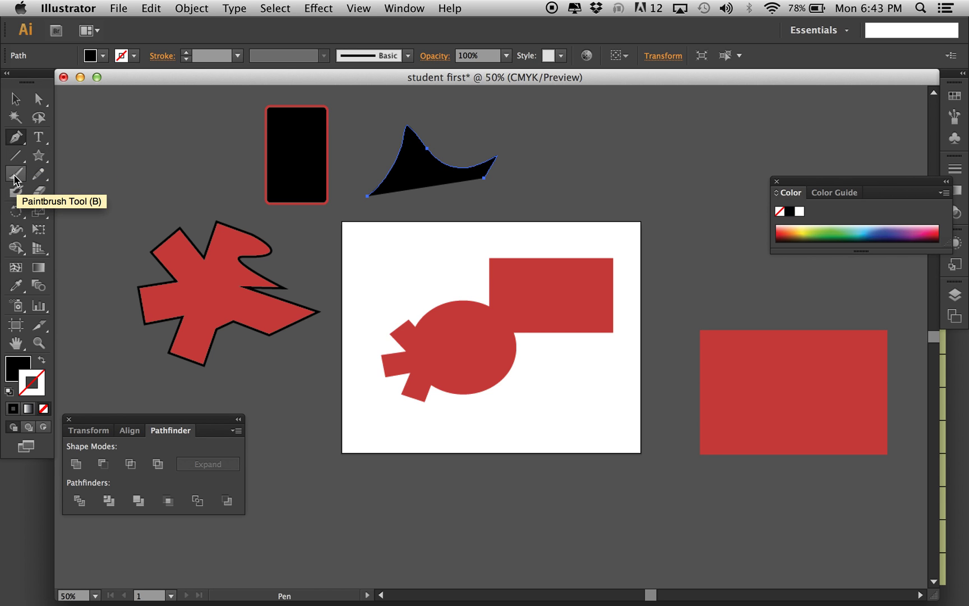
click(21, 368)
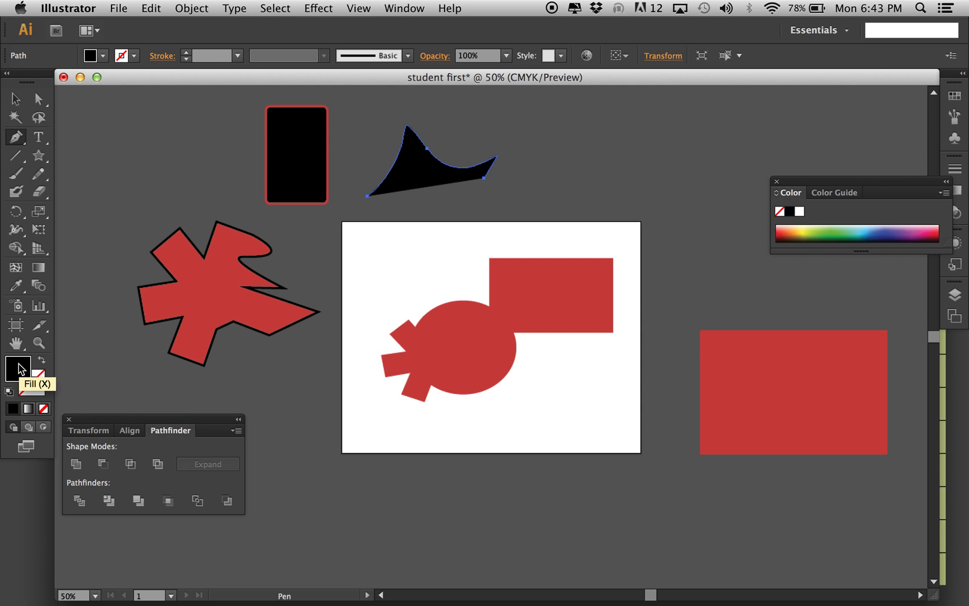
click(36, 381)
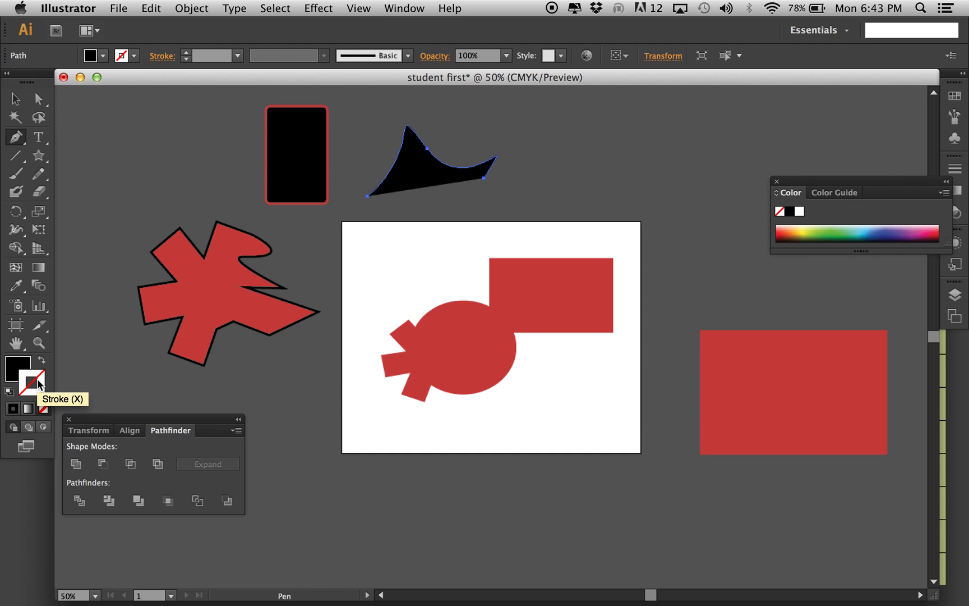
click(397, 6)
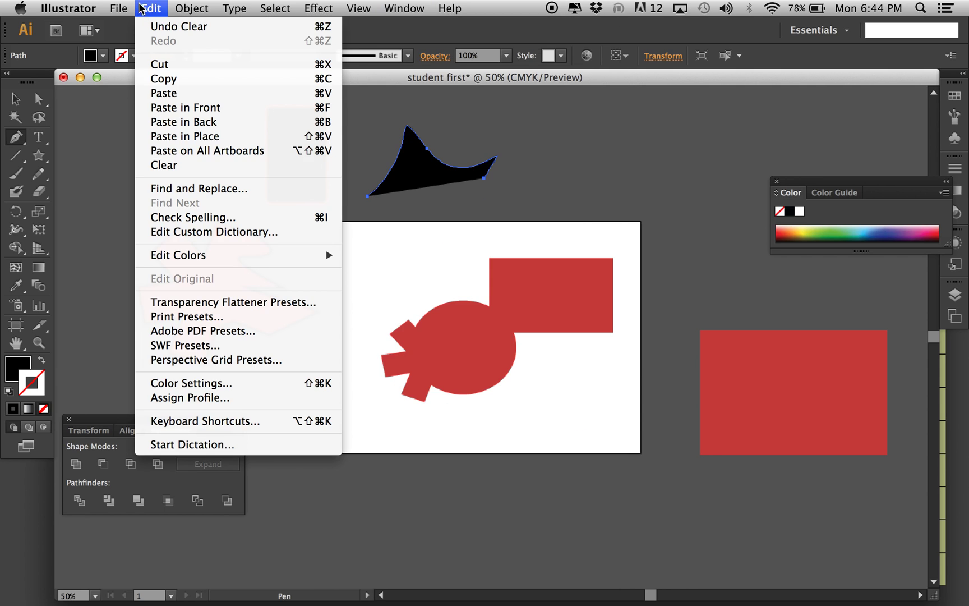
Step: Save the document to the Desktop as "student first.ai" in Adobe Illustrator format with the default options
click(119, 5)
click(119, 6)
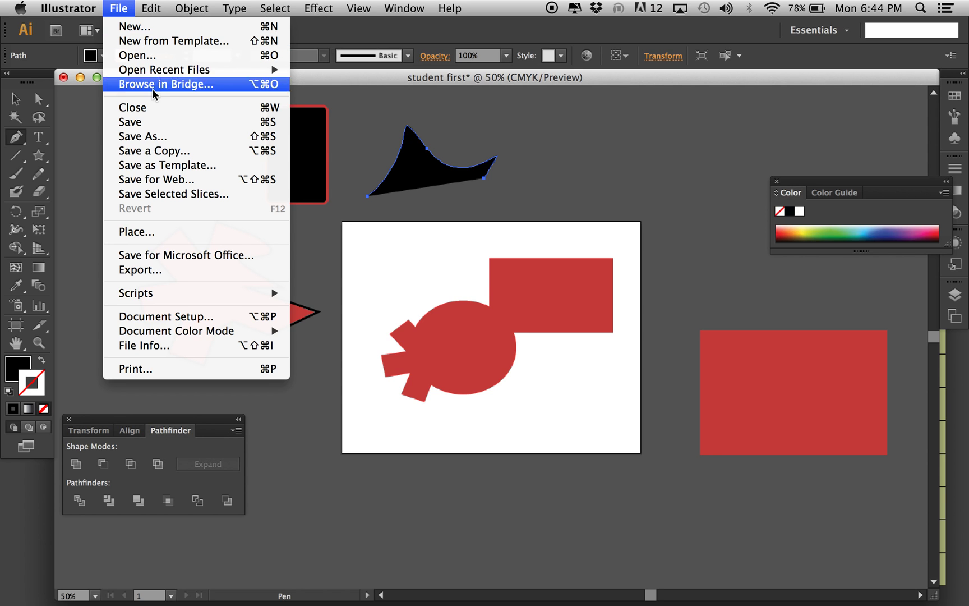
click(154, 136)
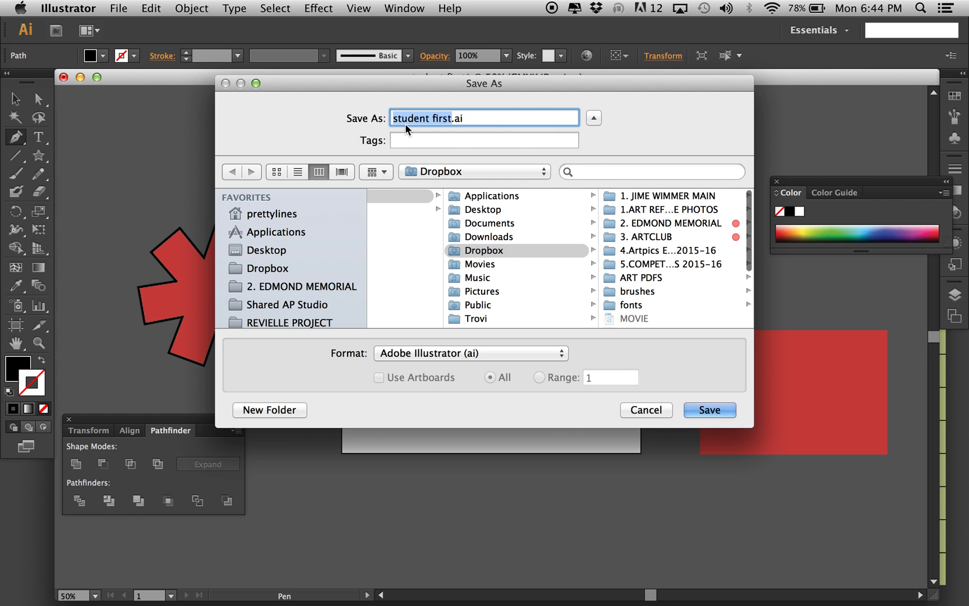
click(466, 121)
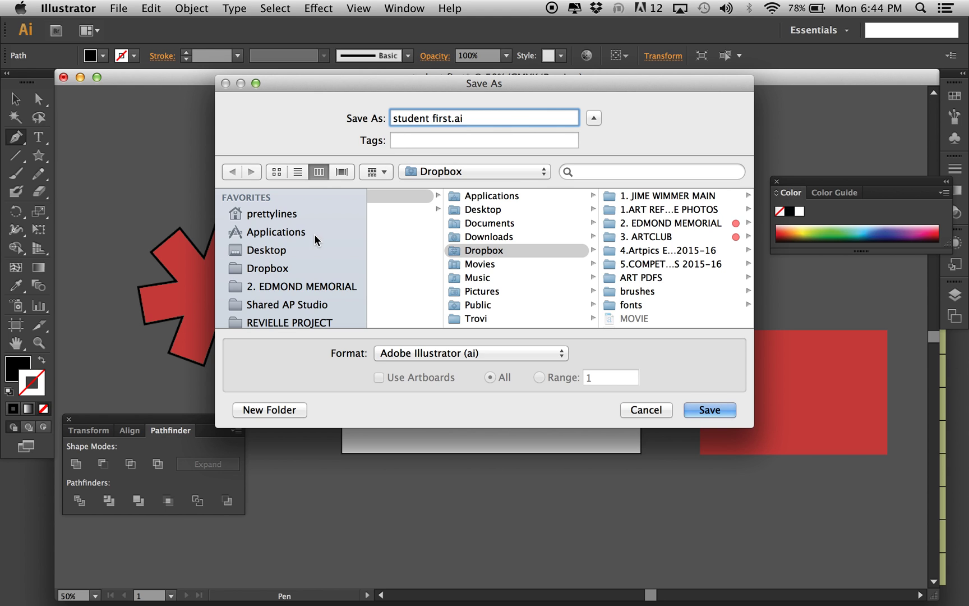
click(273, 252)
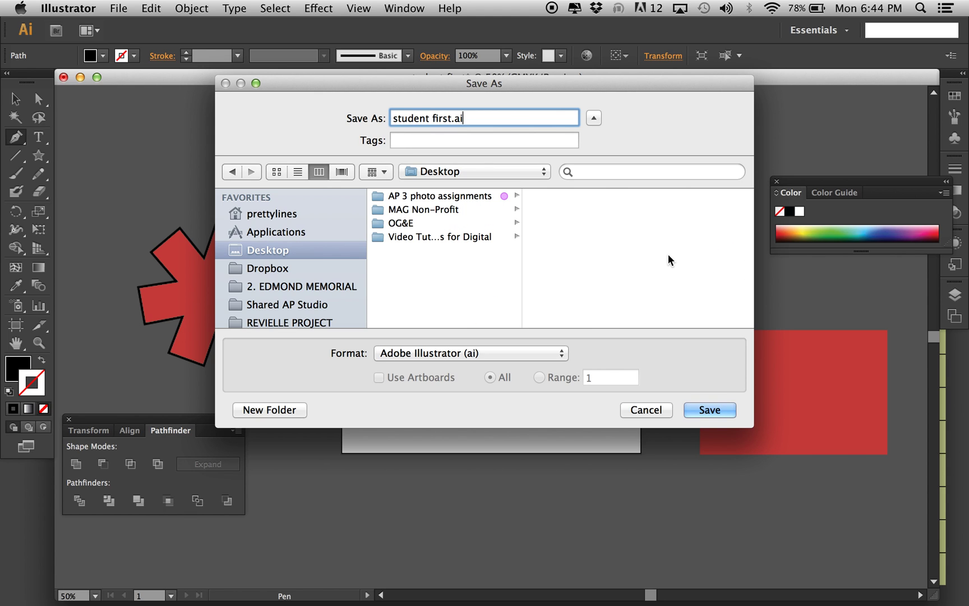
click(550, 351)
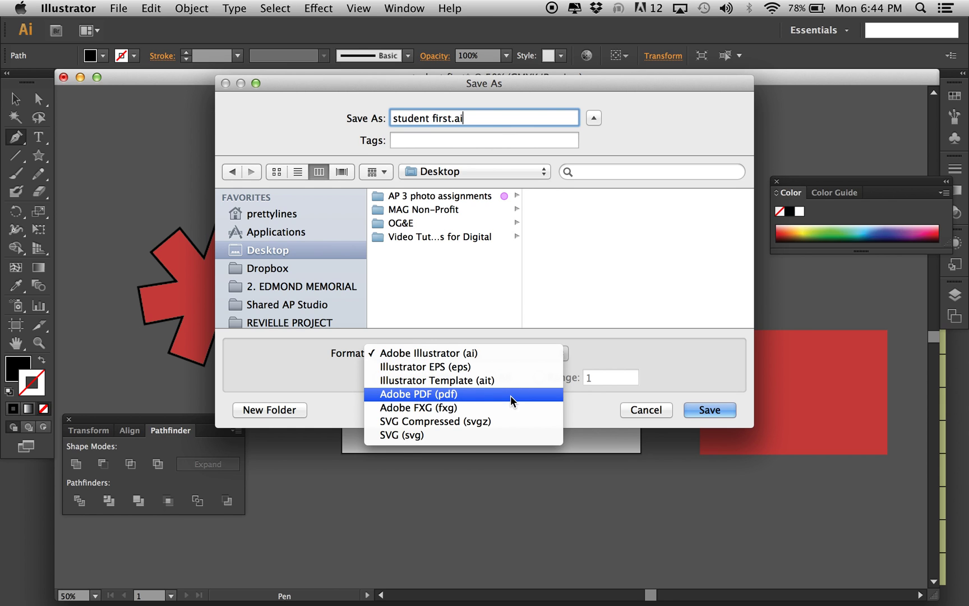
click(708, 327)
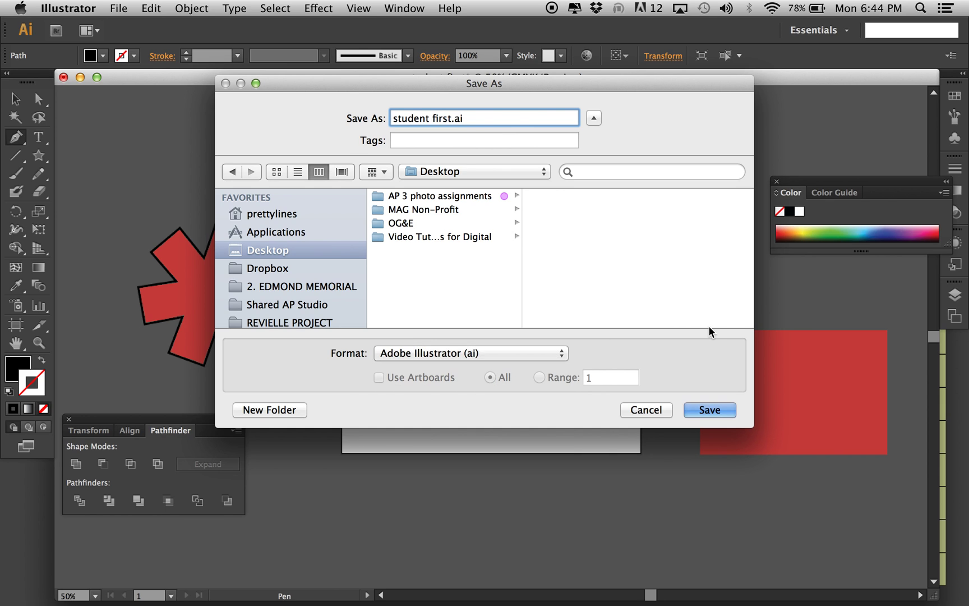
click(704, 410)
click(636, 532)
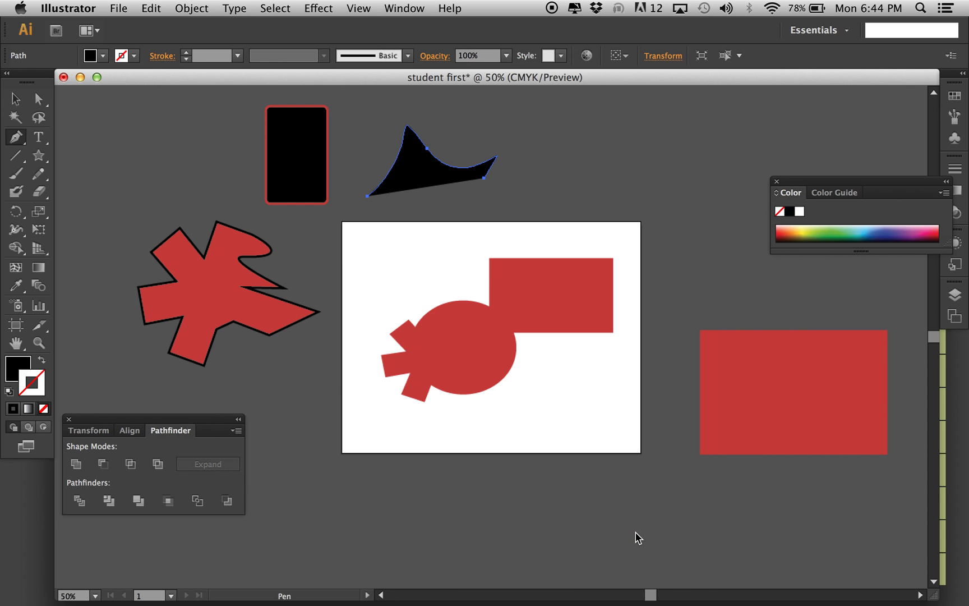
mouse_move(395, 114)
mouse_down()
mouse_move(410, 129)
mouse_move(409, 113)
mouse_up()
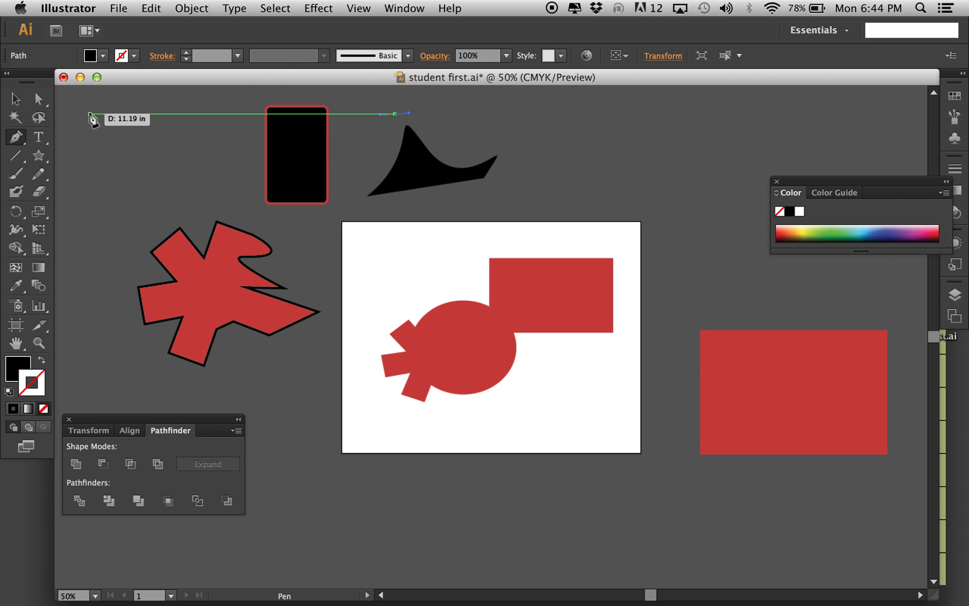
click(16, 101)
click(353, 113)
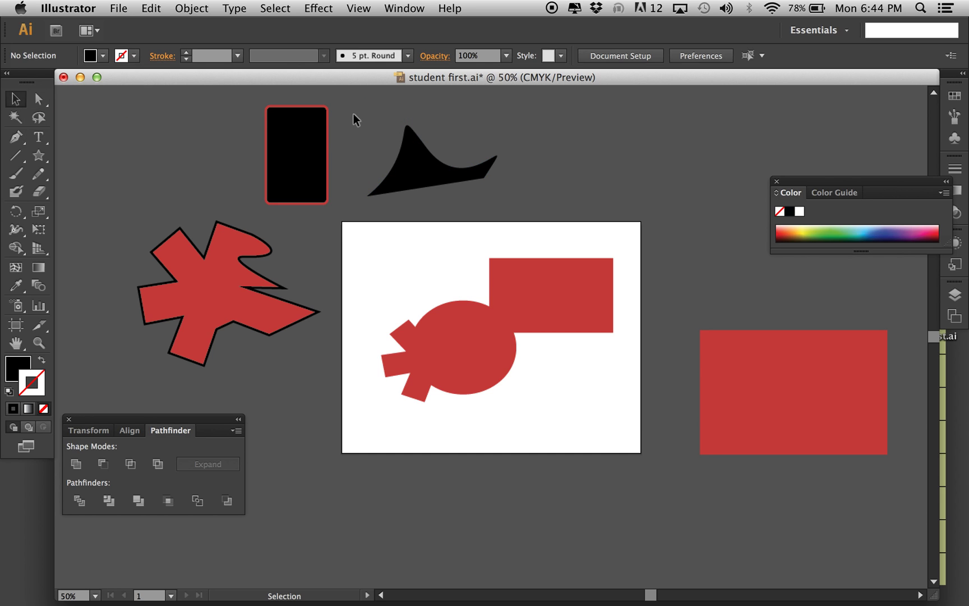
click(441, 183)
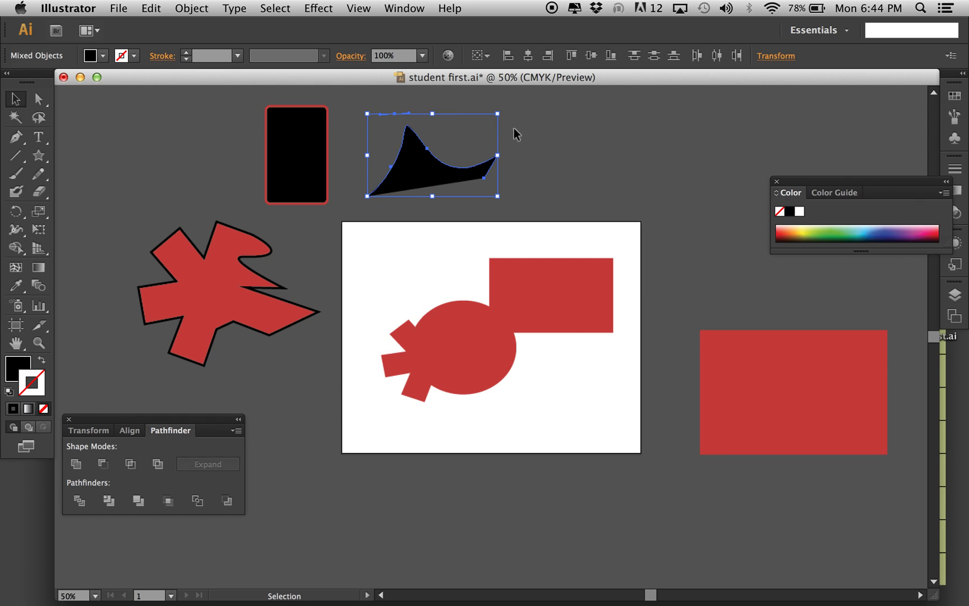
click(428, 120)
click(395, 113)
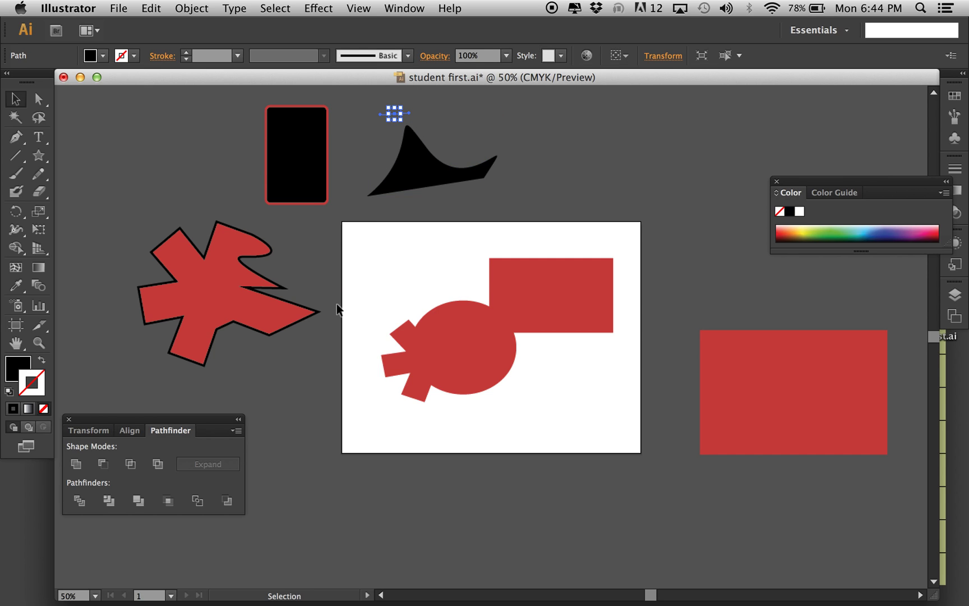
key(Delete)
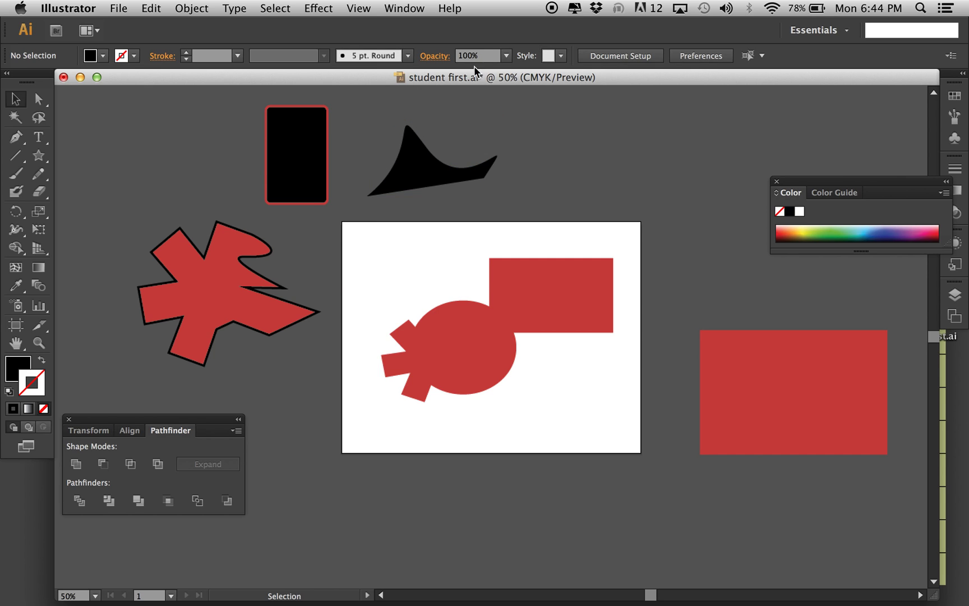
Step: Delete the black curved path above the artboard
drag(390, 113, 475, 189)
key(Delete)
Step: Delete all remaining shapes on and around the artboard at once, undo that deletion and deselect everything
drag(156, 169, 793, 402)
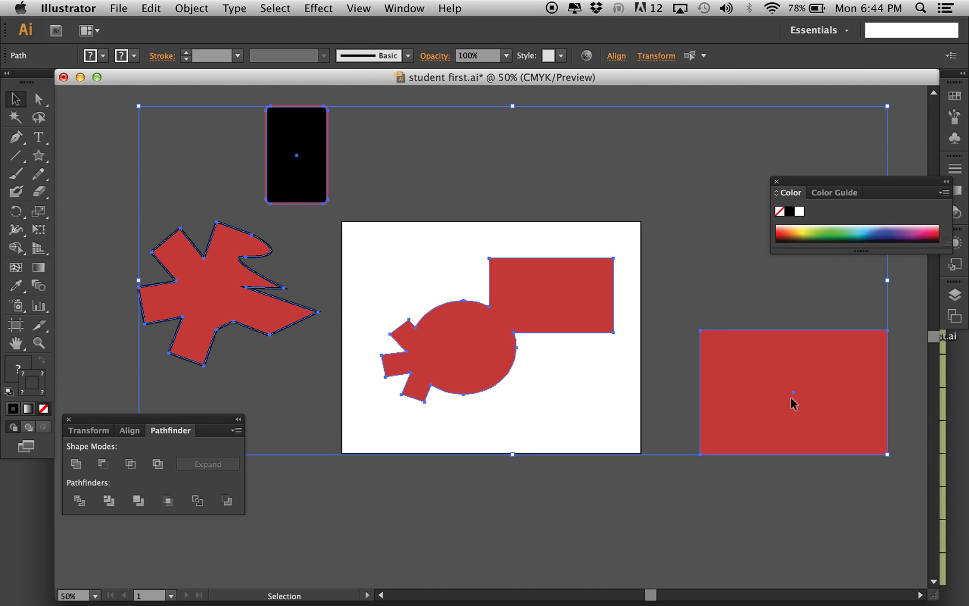
key(Delete)
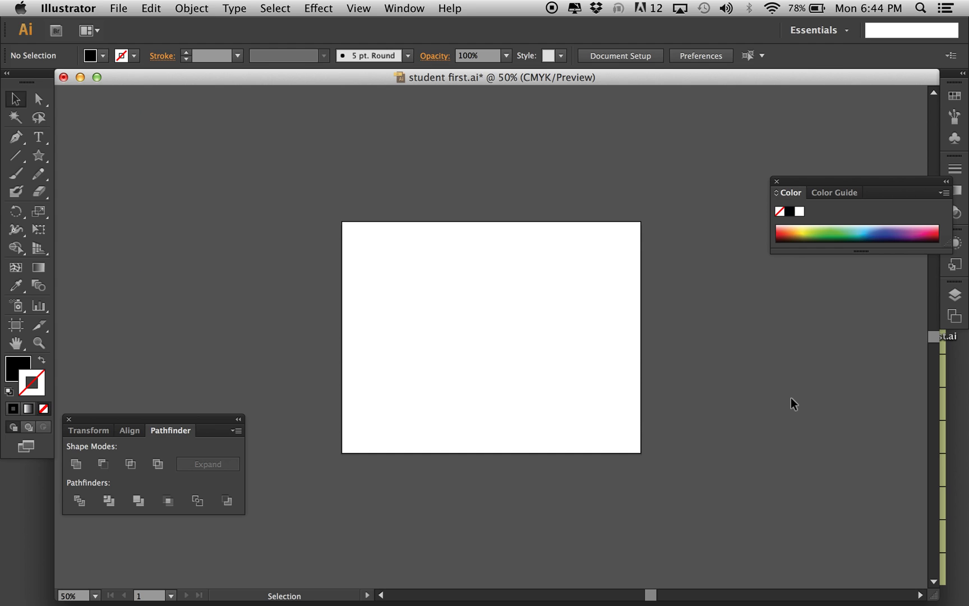
key(super+z)
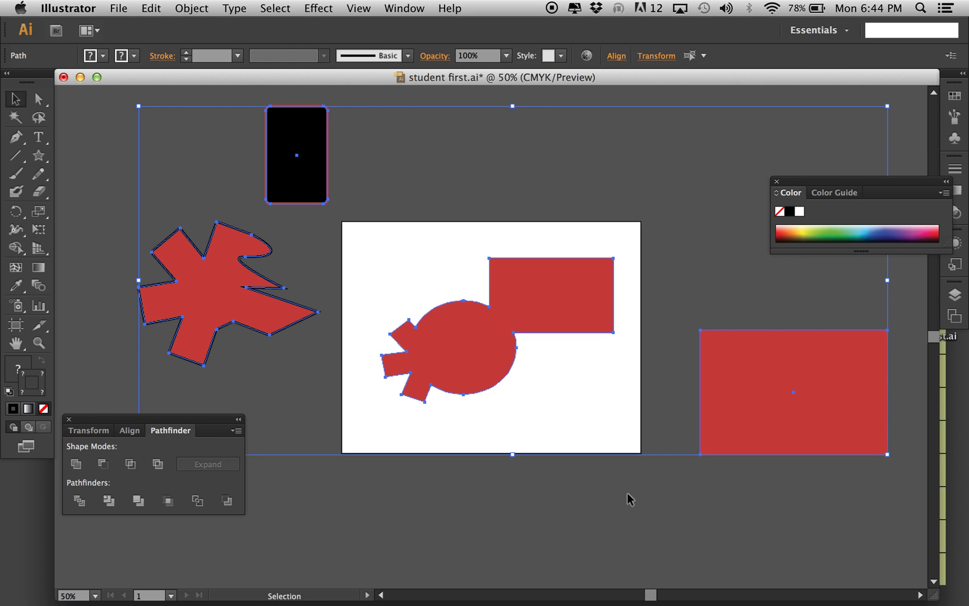
click(628, 494)
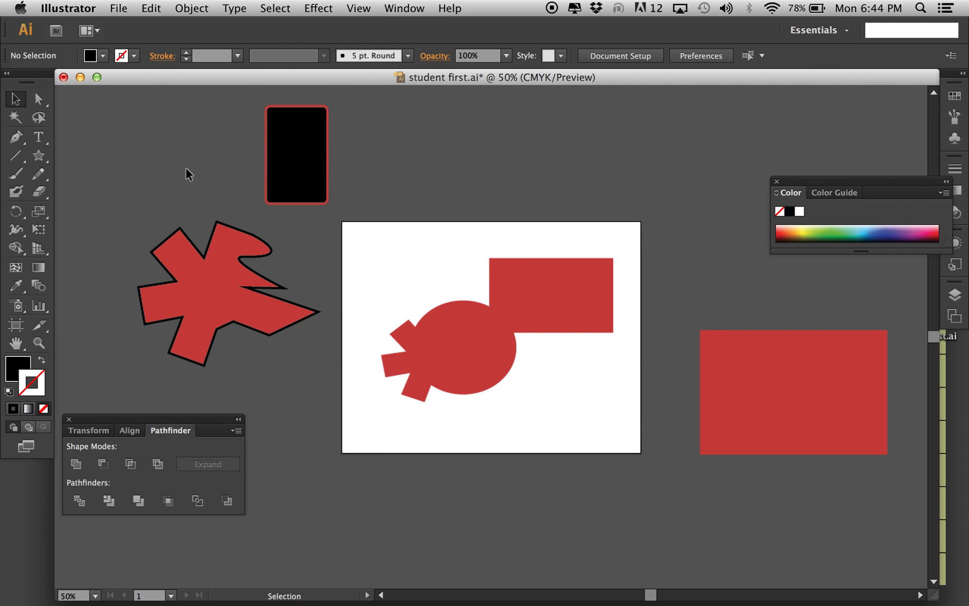
click(119, 5)
click(119, 5)
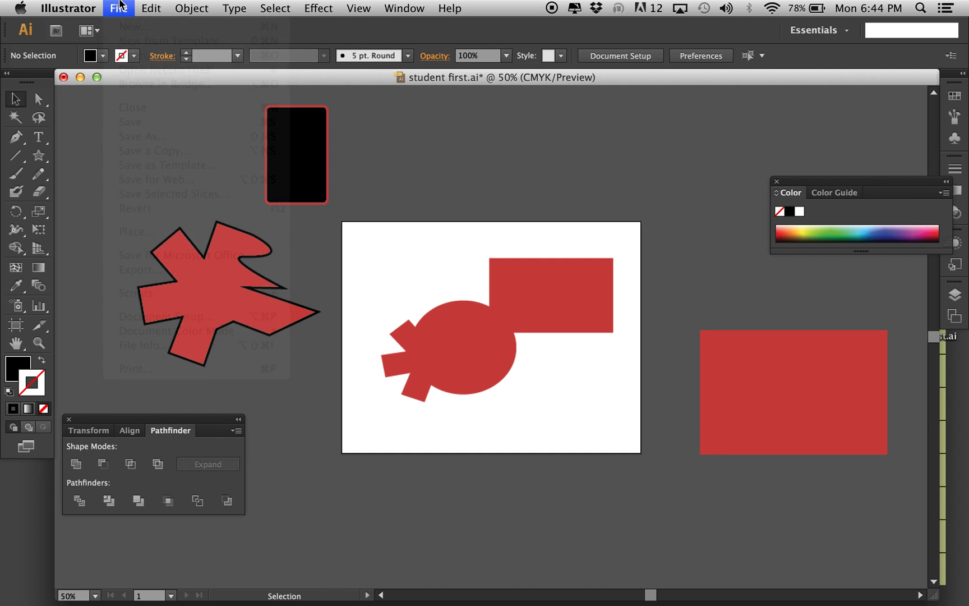